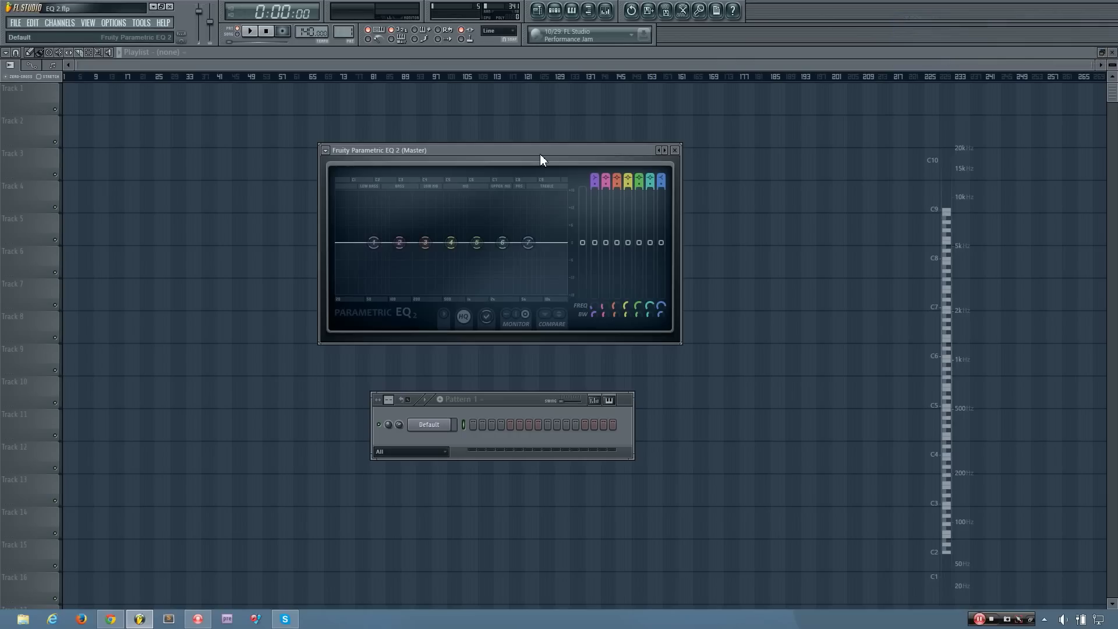
- Move the Fruity Parametric EQ 2 window and reposition bands 4, 5 and 7 along the flat zero-gain line
drag(540, 154, 410, 153)
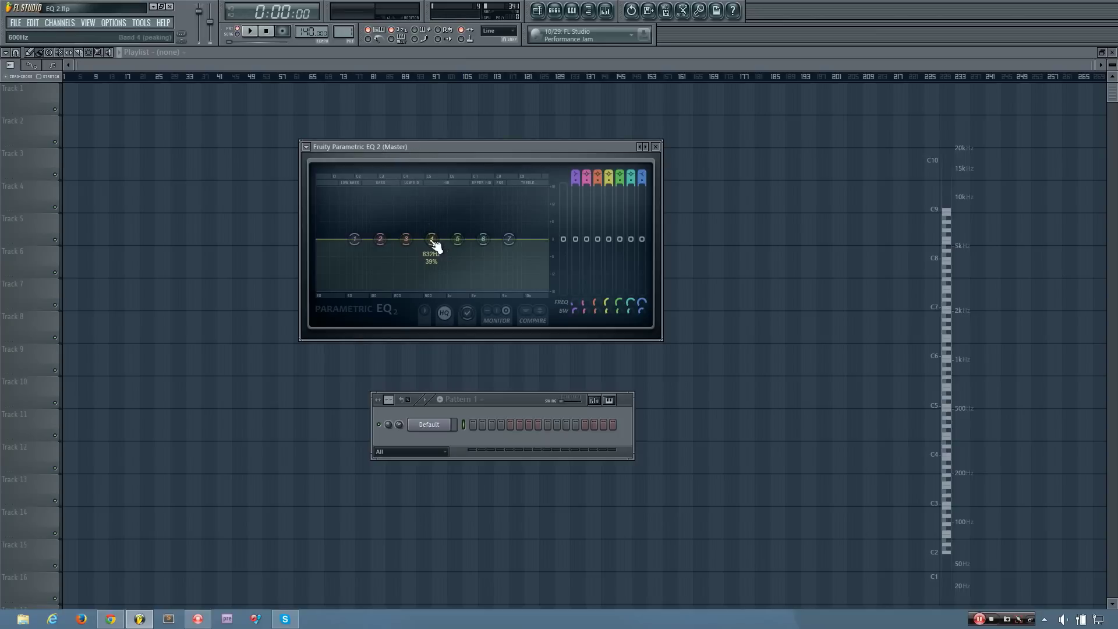
drag(431, 239, 476, 212)
alt+click(609, 220)
key(b)
mouse_move(457, 238)
mouse_down()
mouse_move(437, 222)
mouse_move(387, 218)
mouse_move(451, 211)
mouse_move(344, 236)
mouse_move(372, 189)
mouse_move(481, 192)
mouse_move(530, 207)
mouse_move(400, 190)
mouse_move(441, 239)
mouse_up()
drag(476, 239, 544, 241)
mouse_move(464, 240)
mouse_down()
mouse_move(460, 220)
mouse_move(419, 207)
mouse_move(375, 242)
mouse_move(491, 253)
mouse_move(449, 200)
mouse_move(469, 244)
mouse_up()
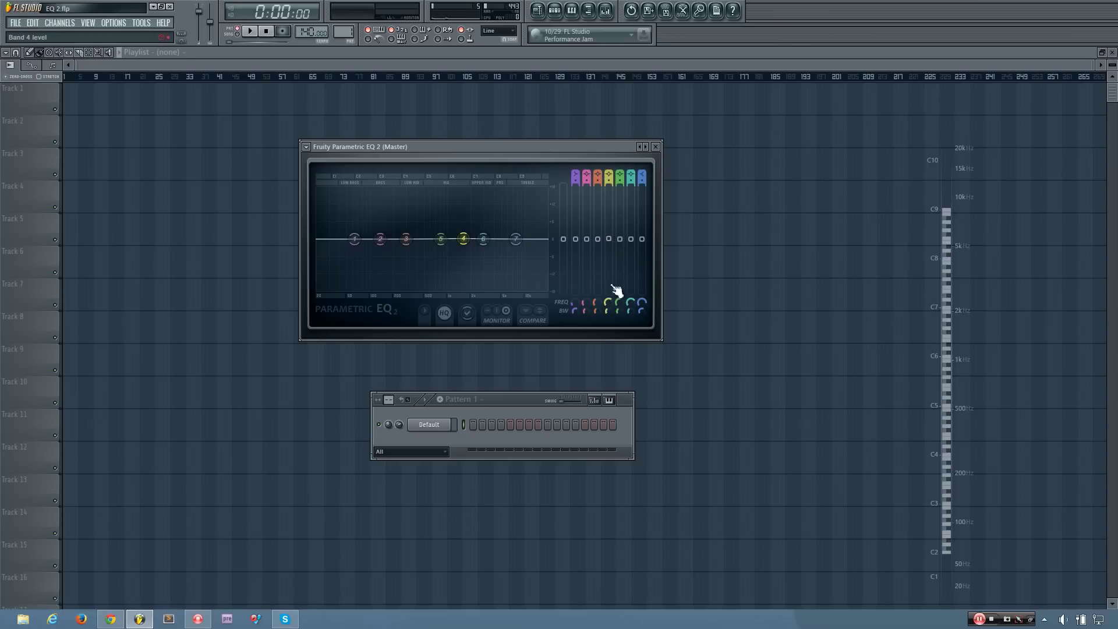
- Shift band 4 to about 1480 Hz, boost it, and pull it into a moderate cut at about 1583 Hz
drag(463, 239, 469, 251)
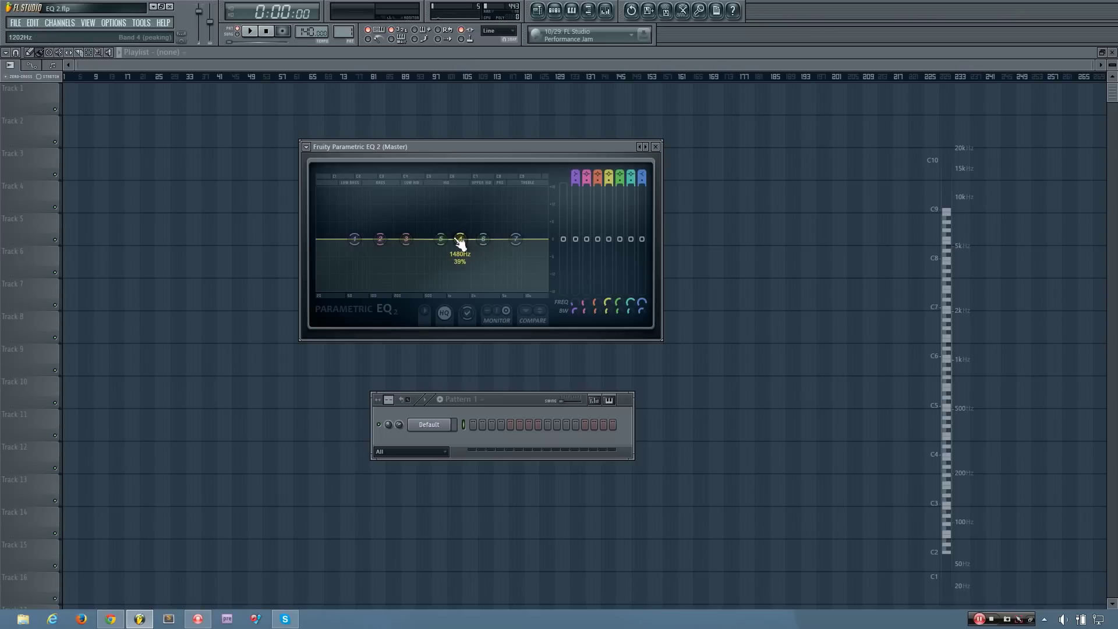
drag(460, 239, 459, 203)
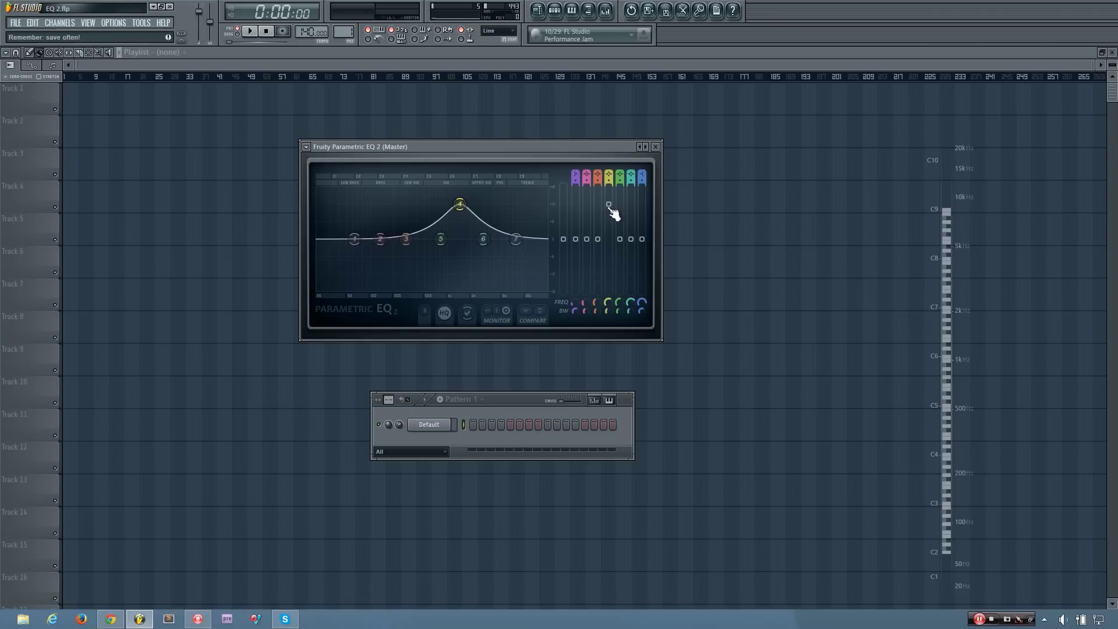
drag(459, 204, 464, 261)
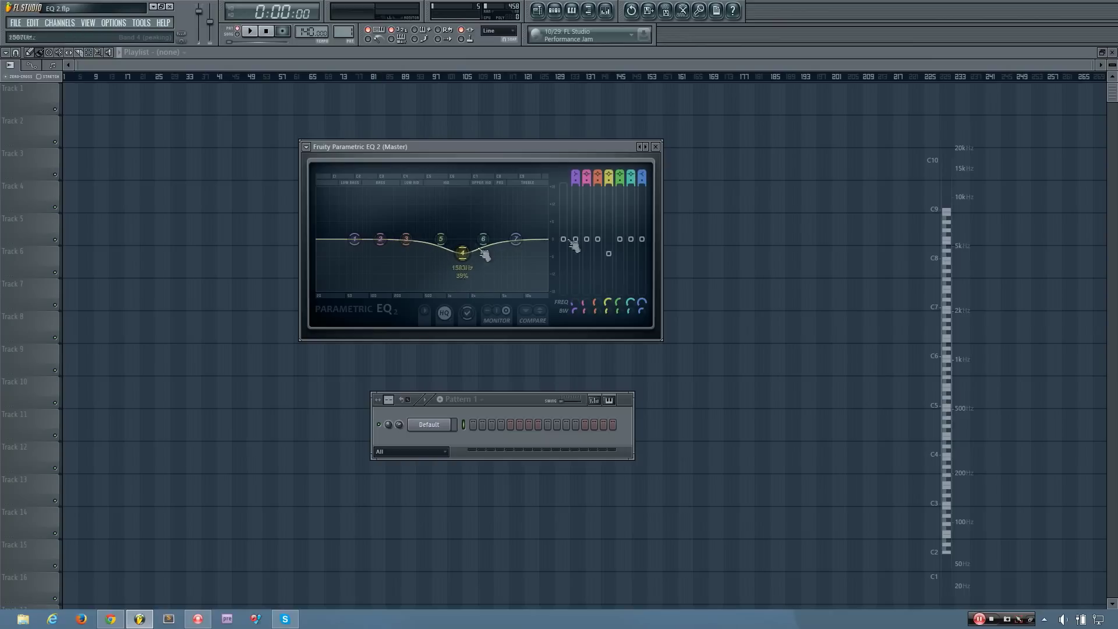
- Sweep band 4's level from 18 dB to -18 dB and reset it to 0 dB
drag(609, 262, 609, 239)
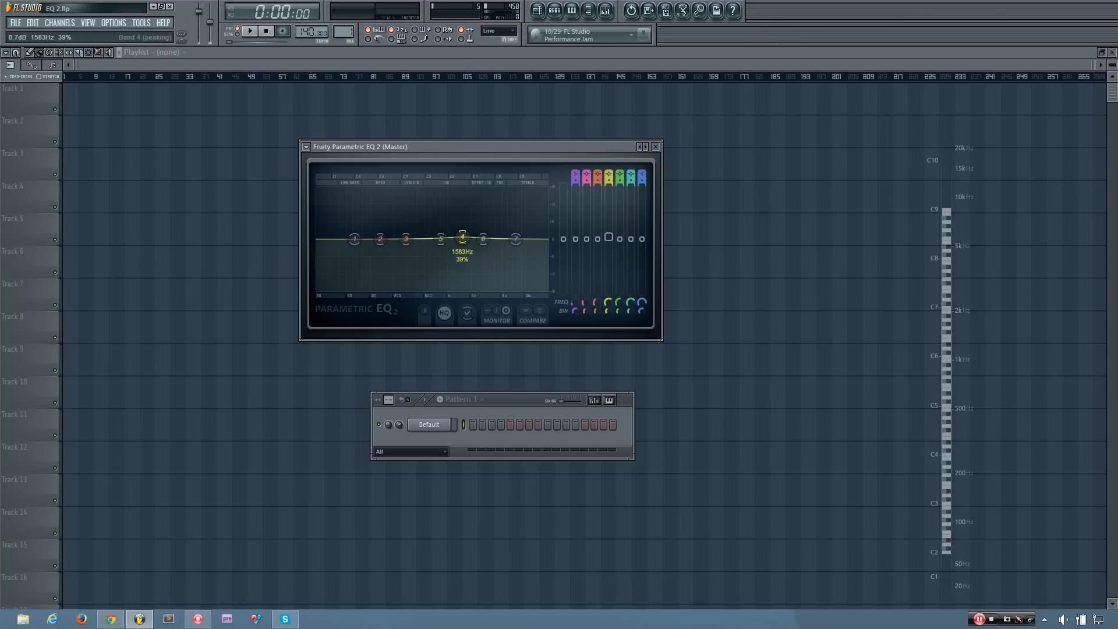
drag(608, 238, 609, 187)
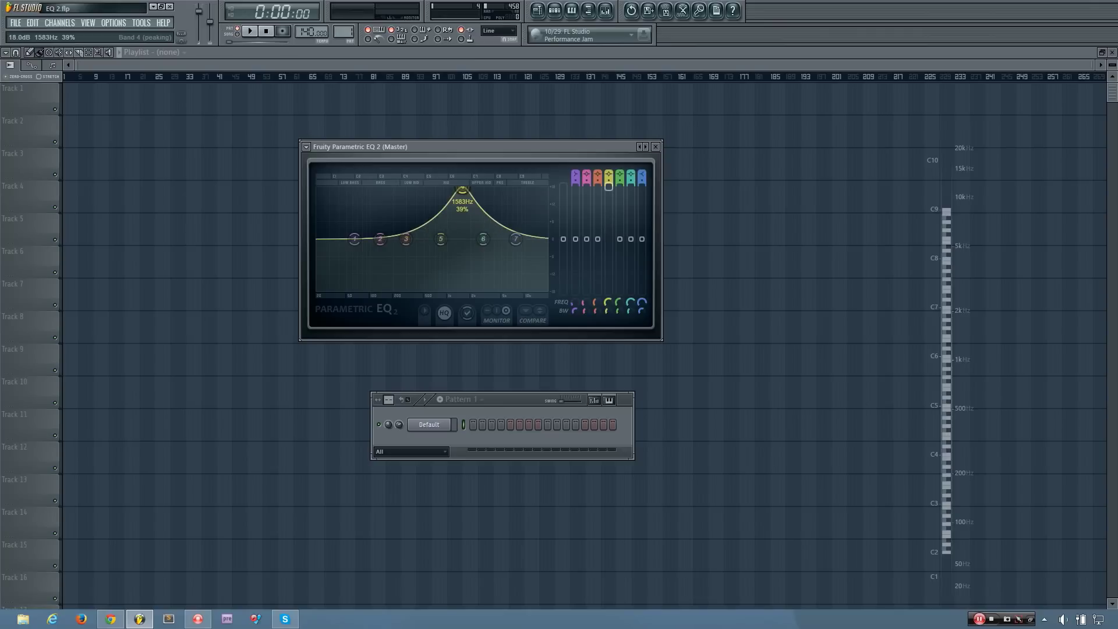
drag(609, 186, 609, 292)
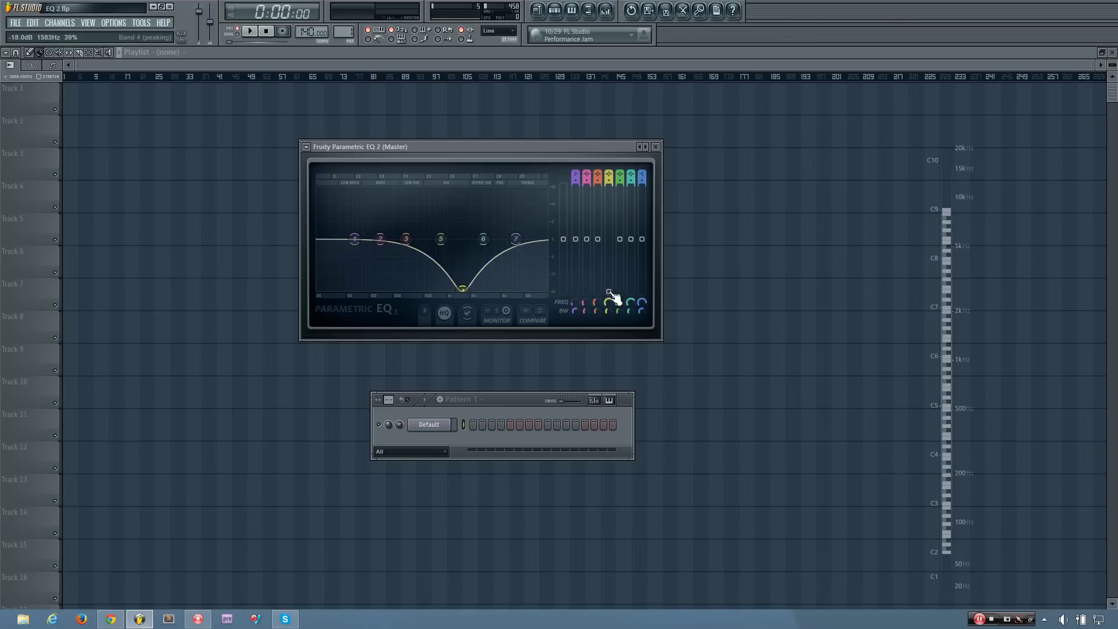
alt+click(610, 292)
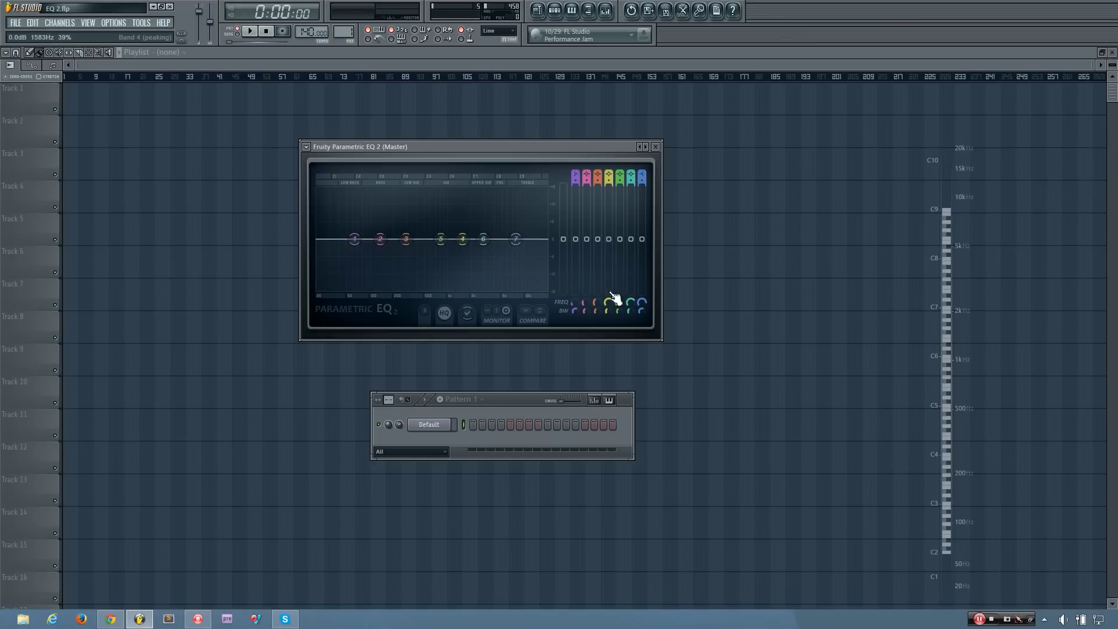
- Cut band 4 to about -16.1 dB near 1626 Hz and narrow its bandwidth to 0%
drag(611, 251, 614, 294)
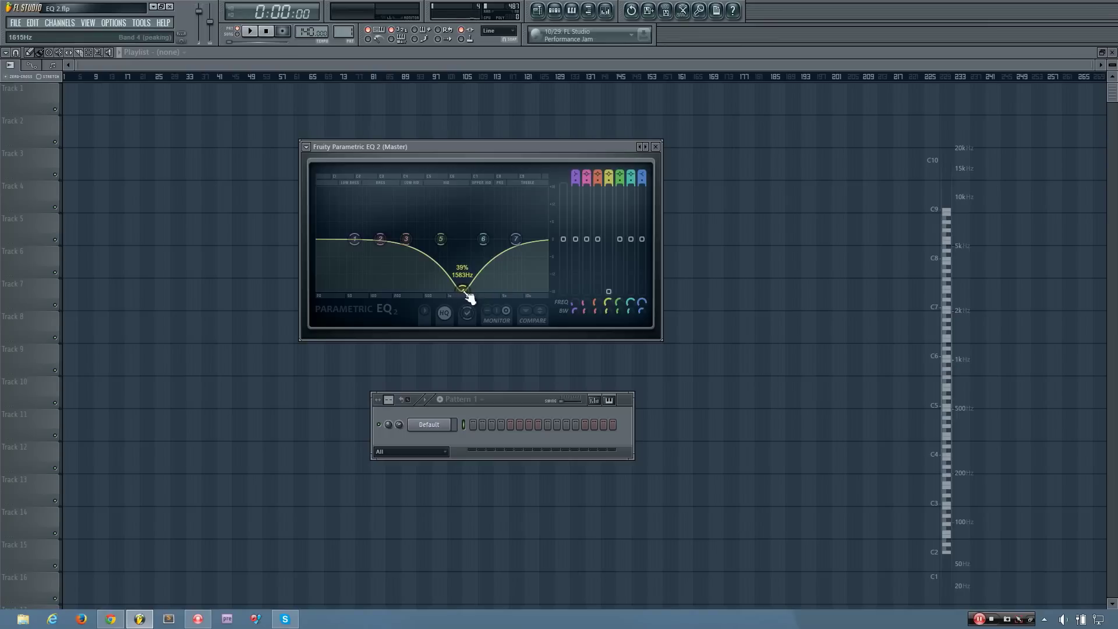
mouse_move(470, 299)
mouse_down()
mouse_move(458, 297)
mouse_move(483, 288)
mouse_move(370, 288)
mouse_move(475, 288)
mouse_up()
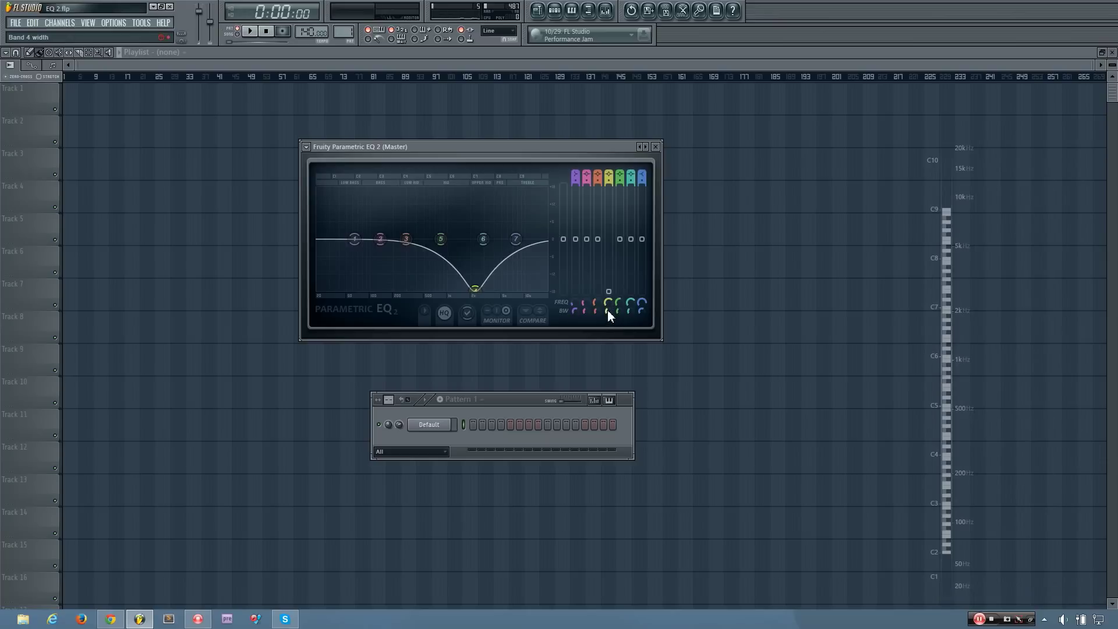
mouse_move(477, 289)
mouse_down()
mouse_move(467, 269)
mouse_move(463, 286)
mouse_up()
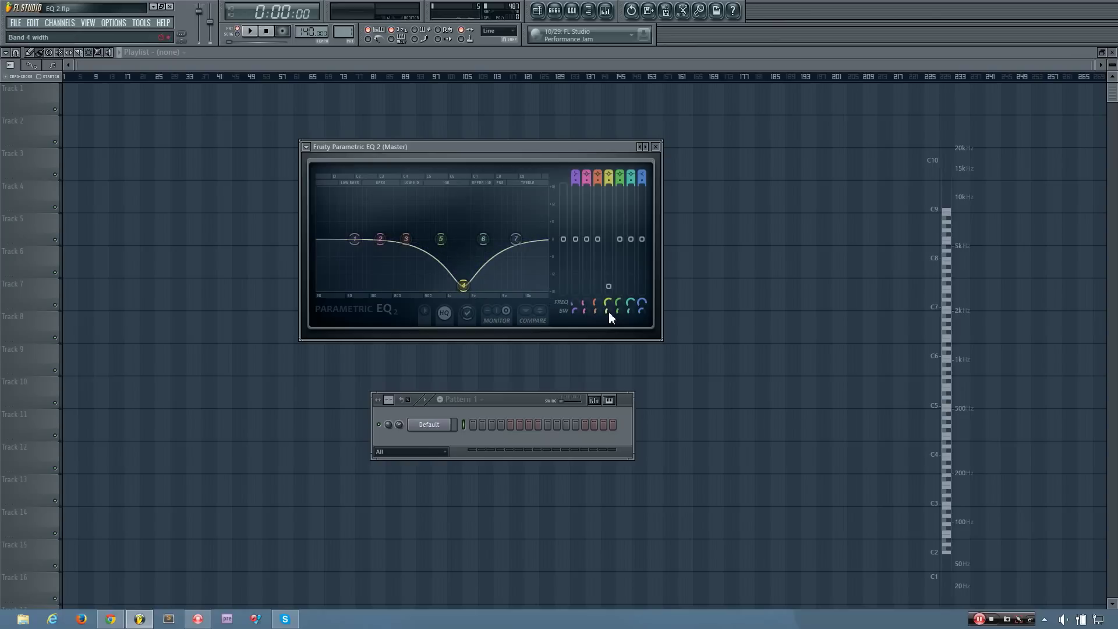
drag(609, 313, 609, 362)
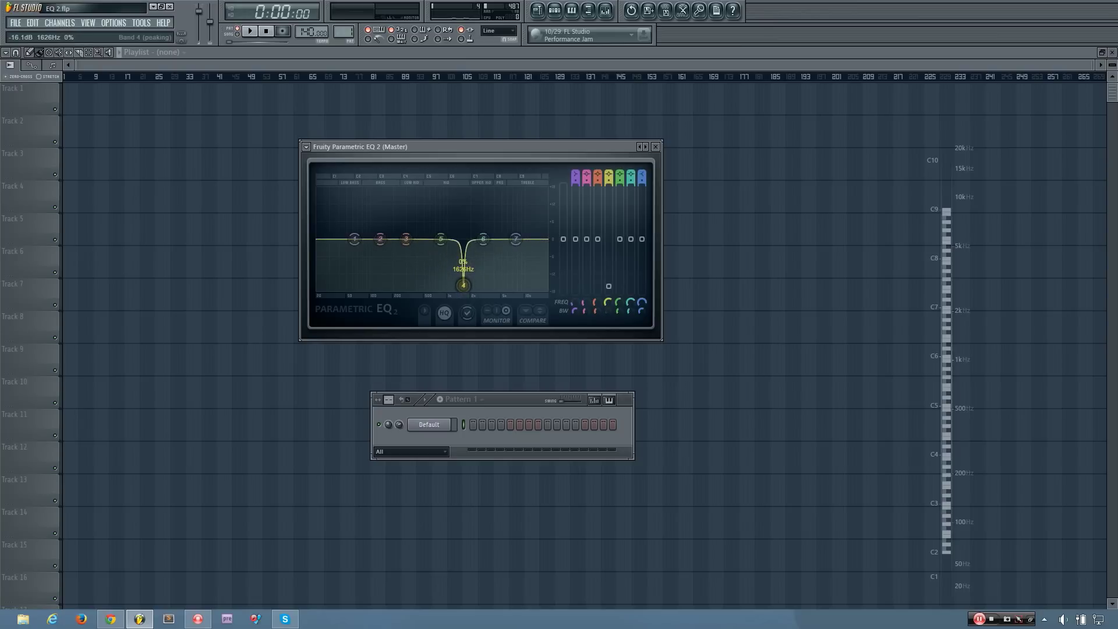
- Boost band 4 at about 1716 Hz and sweep its bandwidth between 0% and 100%
drag(463, 285, 474, 192)
scroll(469, 197, up, 15)
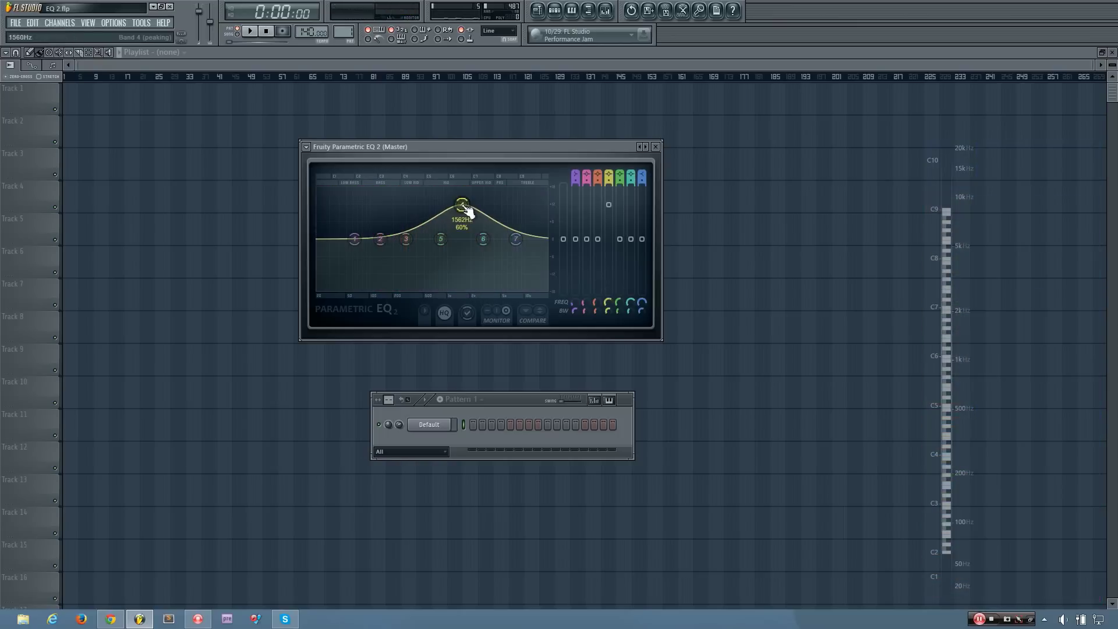
mouse_move(463, 207)
mouse_down()
mouse_move(452, 203)
mouse_move(465, 205)
mouse_up()
scroll(471, 214, down, 3)
scroll(471, 213, up, 5)
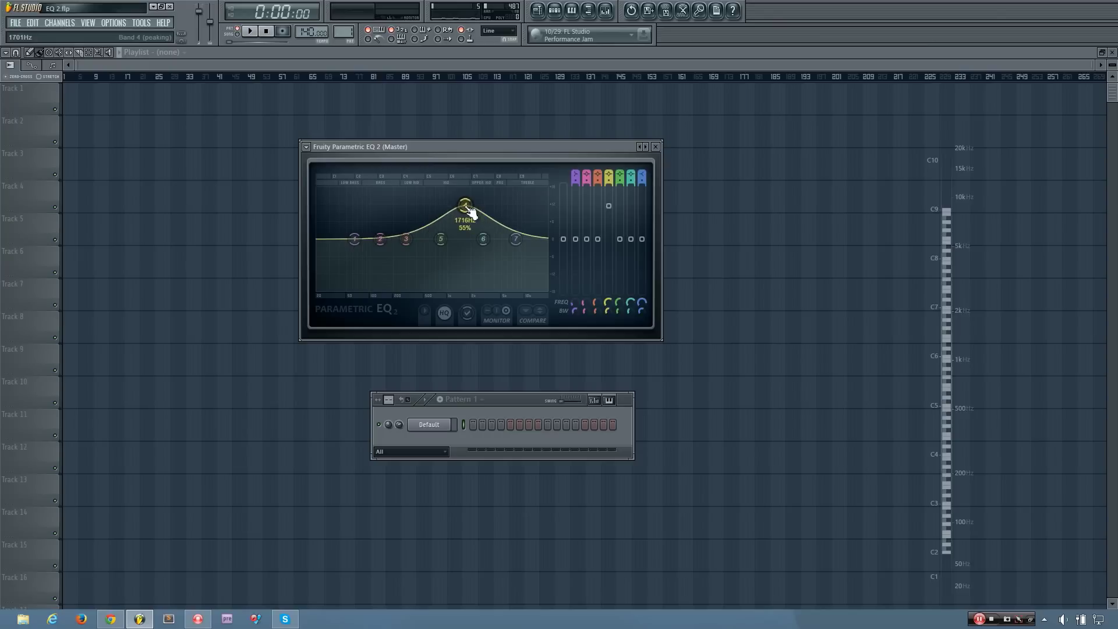
scroll(471, 214, up, 2)
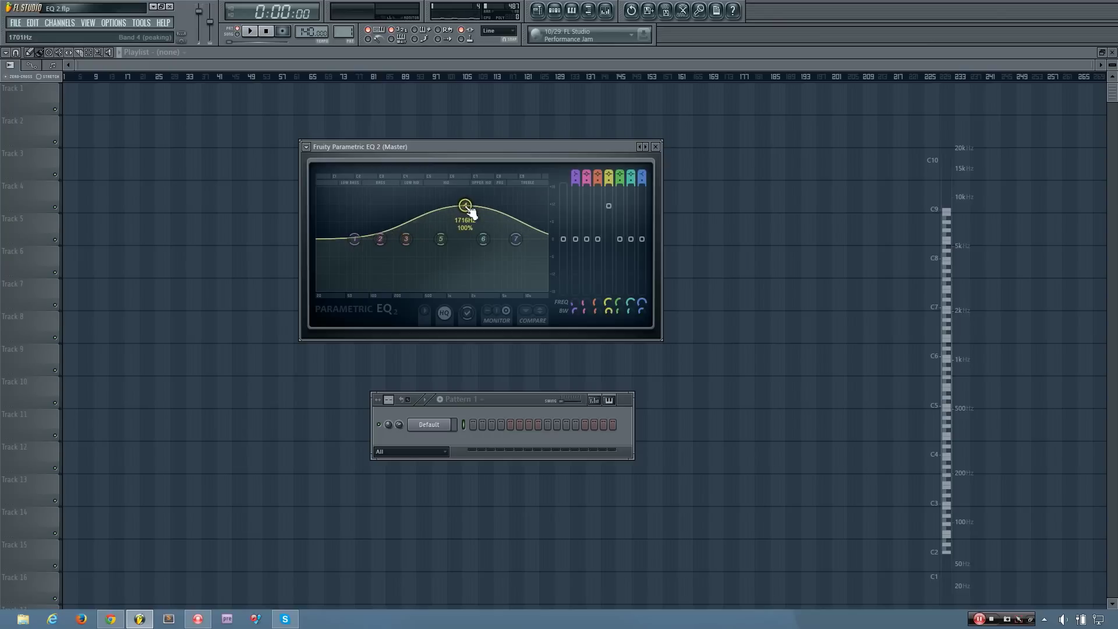
scroll(470, 213, down, 10)
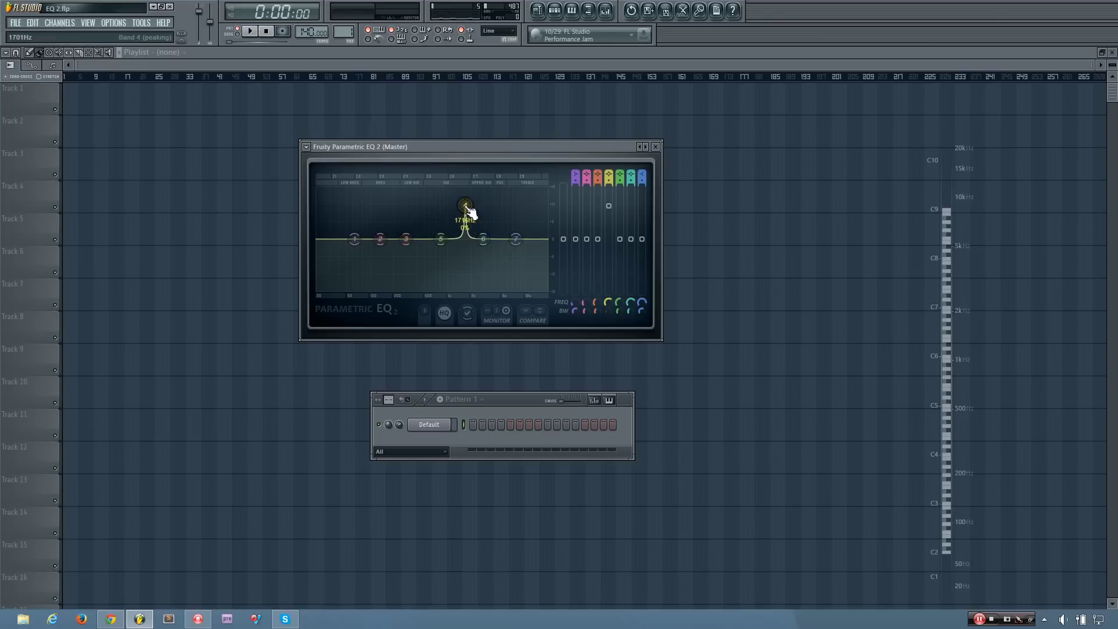
scroll(466, 207, up, 8)
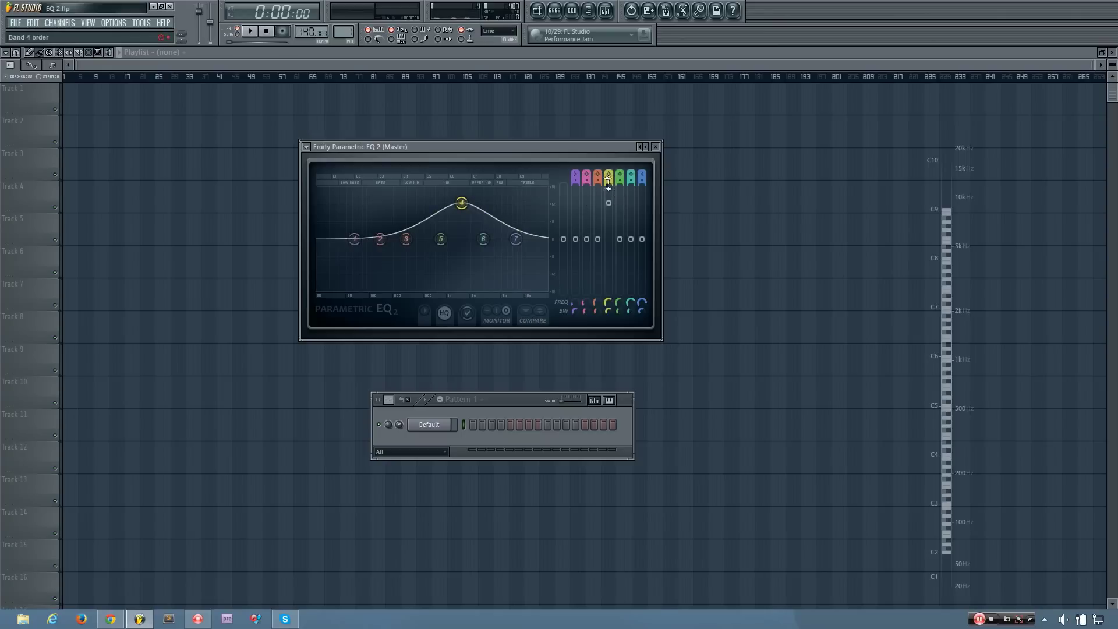
- Narrow band 4's bandwidth to about 15% and change its filter order to Steep 8
mouse_move(609, 184)
mouse_down()
mouse_move(610, 175)
mouse_move(610, 191)
mouse_up()
drag(602, 309, 602, 327)
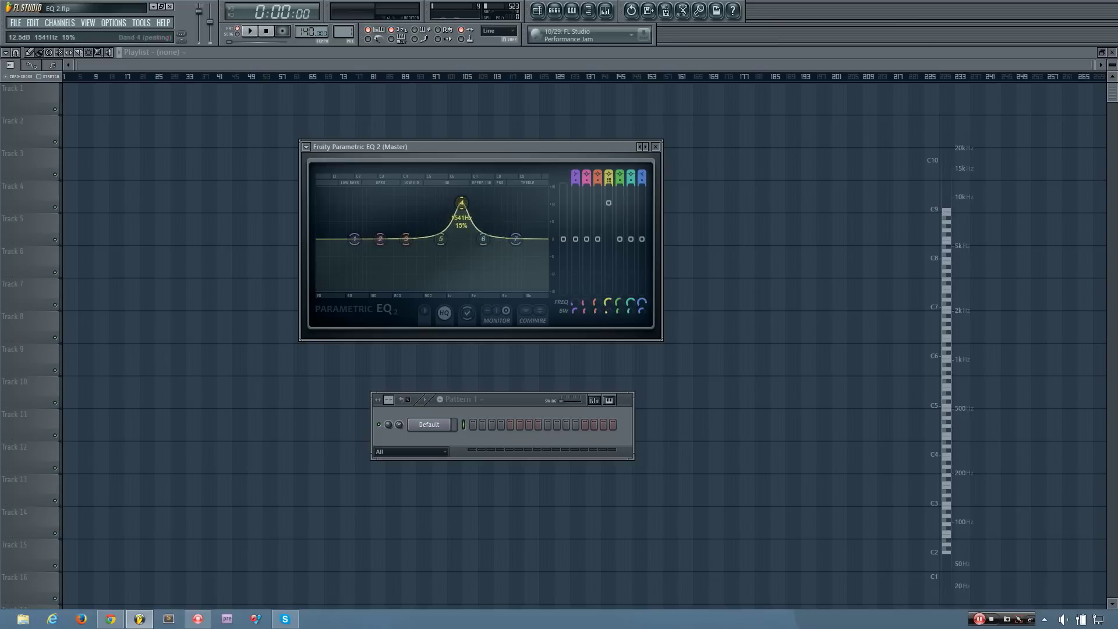
drag(610, 185, 609, 185)
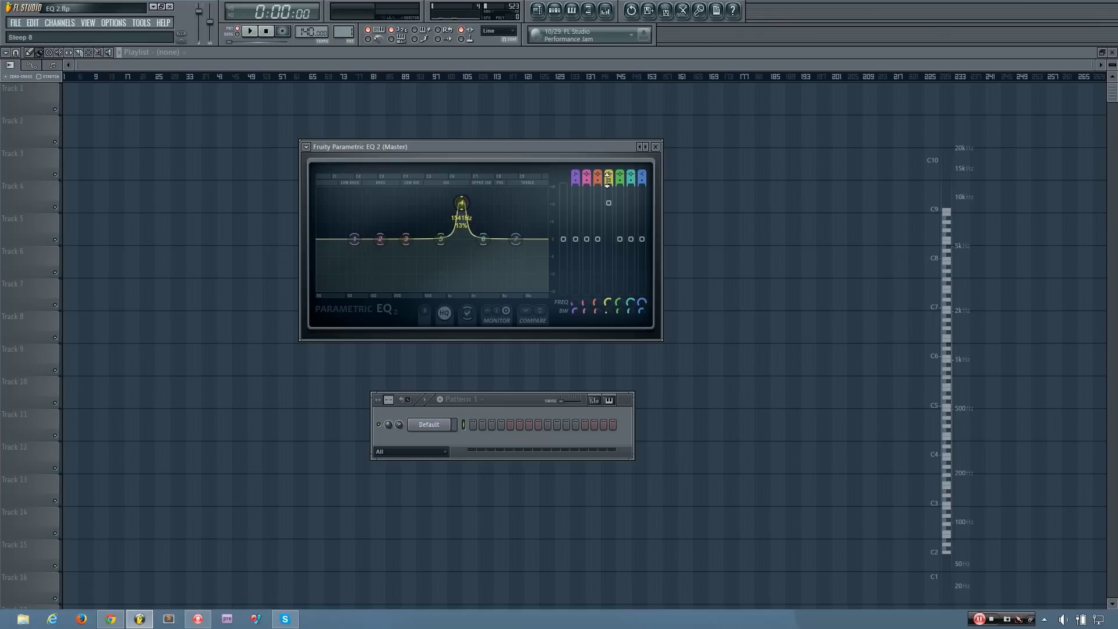
- Lower band 4's boost slightly and choose the Steep 8 order from the band's own options
drag(461, 203, 463, 208)
right_click(464, 208)
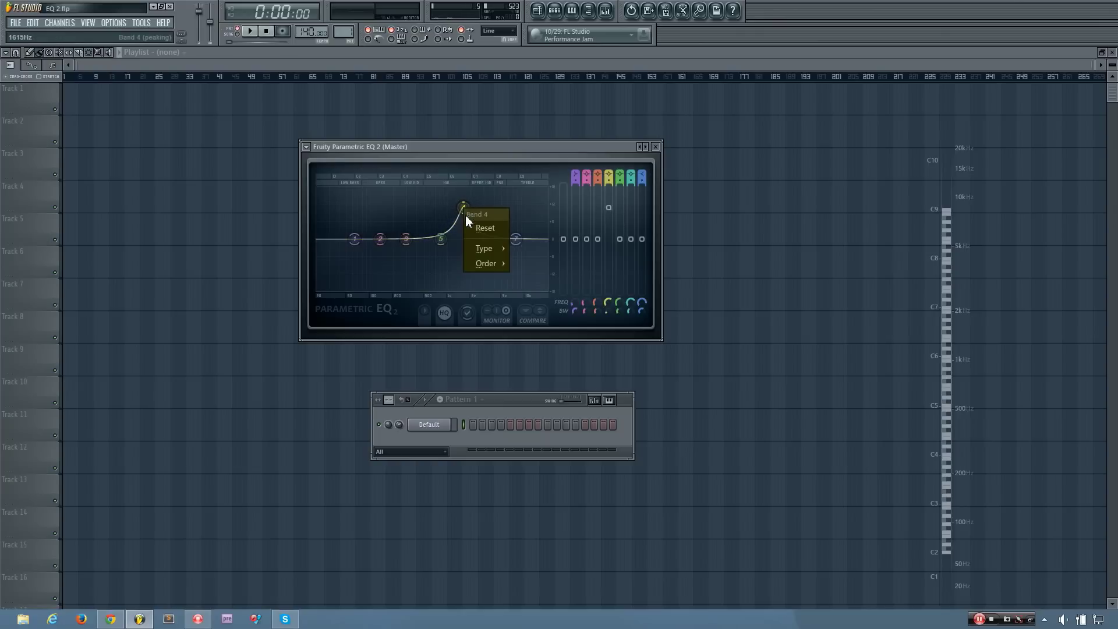
mouse_move(480, 259)
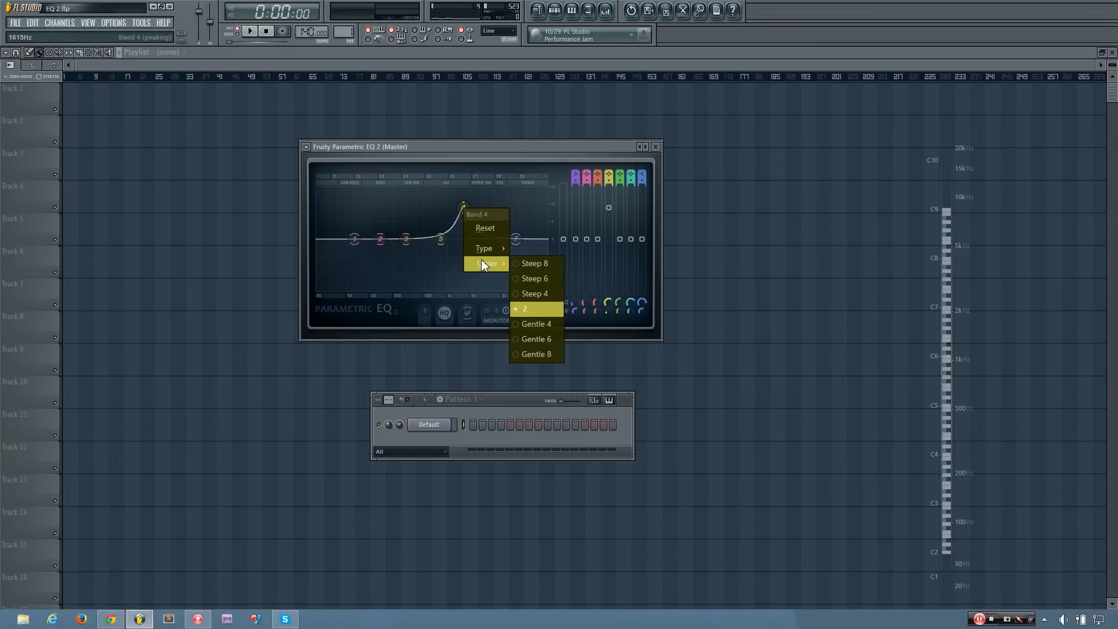
click(541, 265)
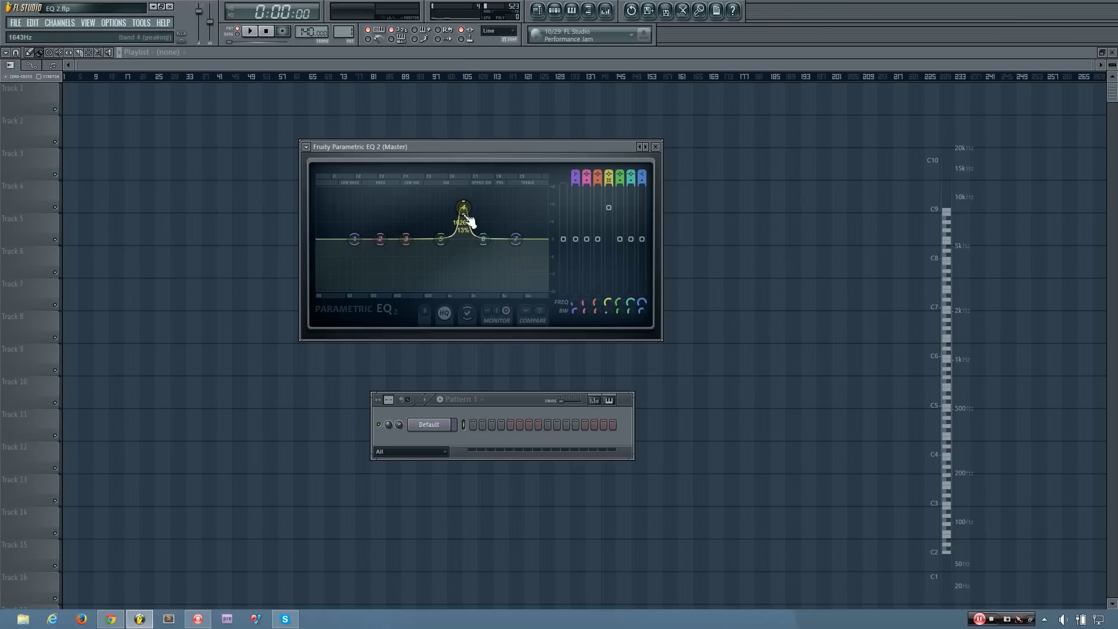
- Set band 4's filter order to 2 and move its boosted point slightly lower in frequency and gain
right_click(463, 208)
mouse_move(507, 262)
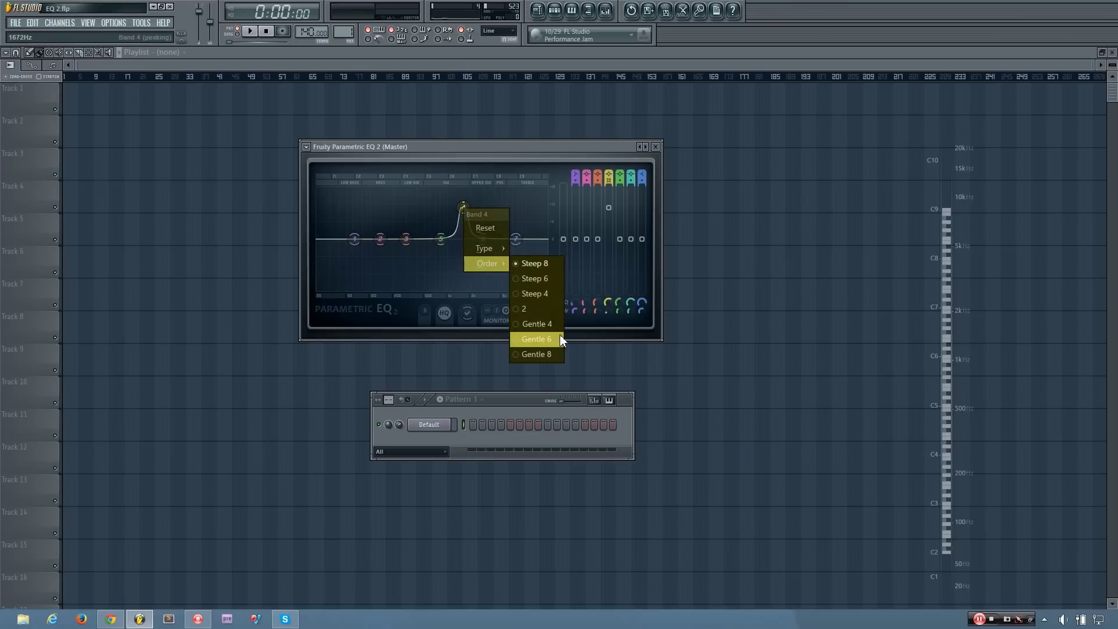
click(522, 310)
drag(463, 208, 460, 207)
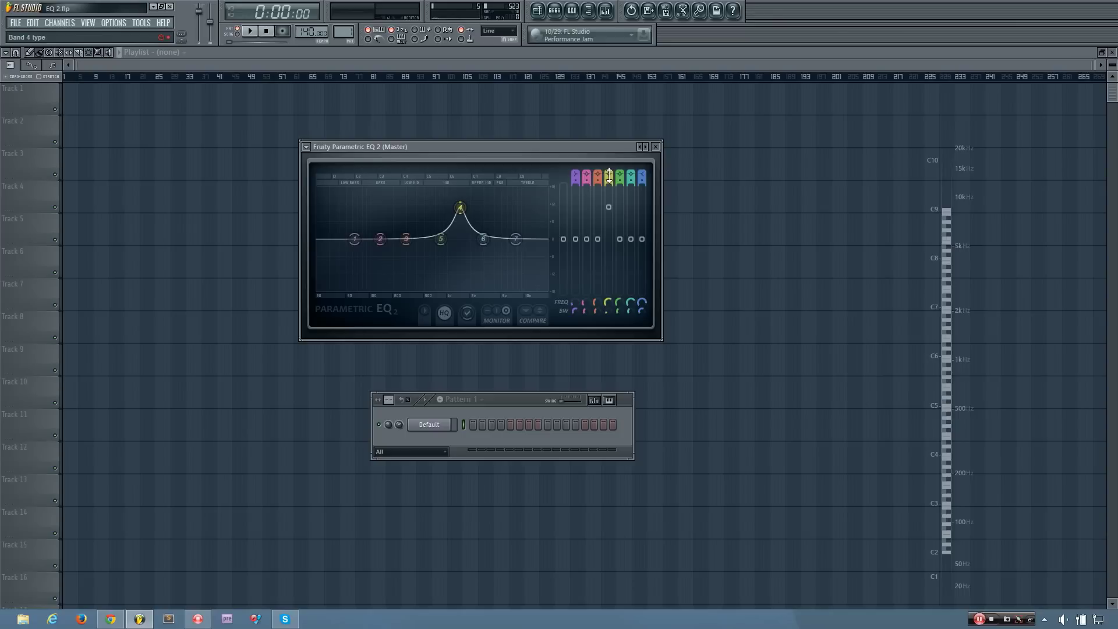
drag(460, 207, 460, 213)
- Change band 4's filter type to High shelf and shift the boosted shelf to a lower frequency
drag(610, 176, 610, 170)
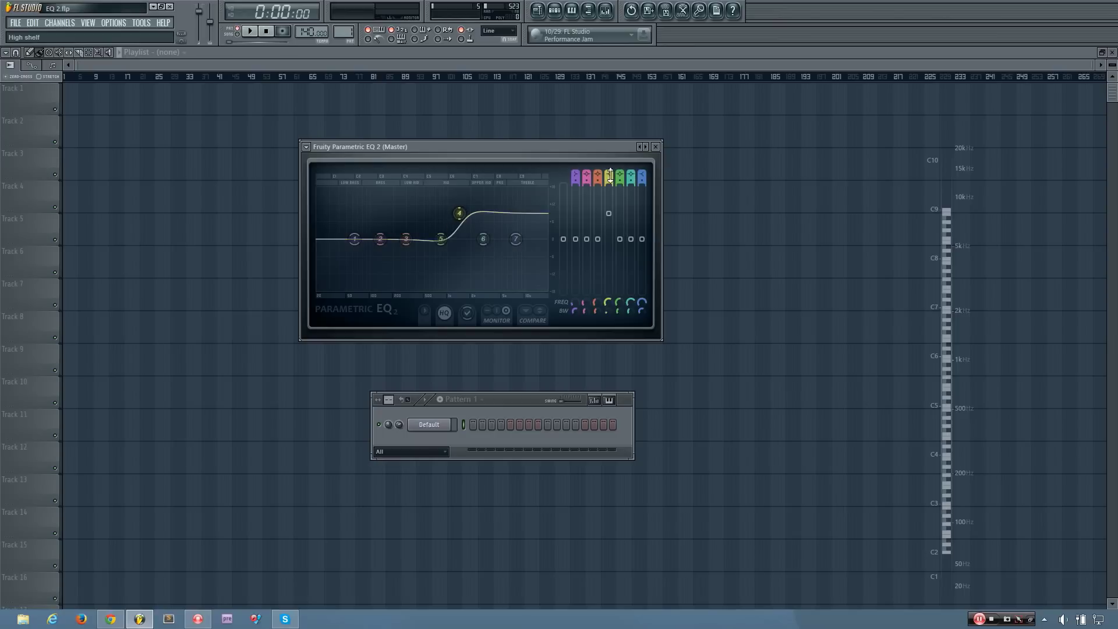
mouse_move(477, 224)
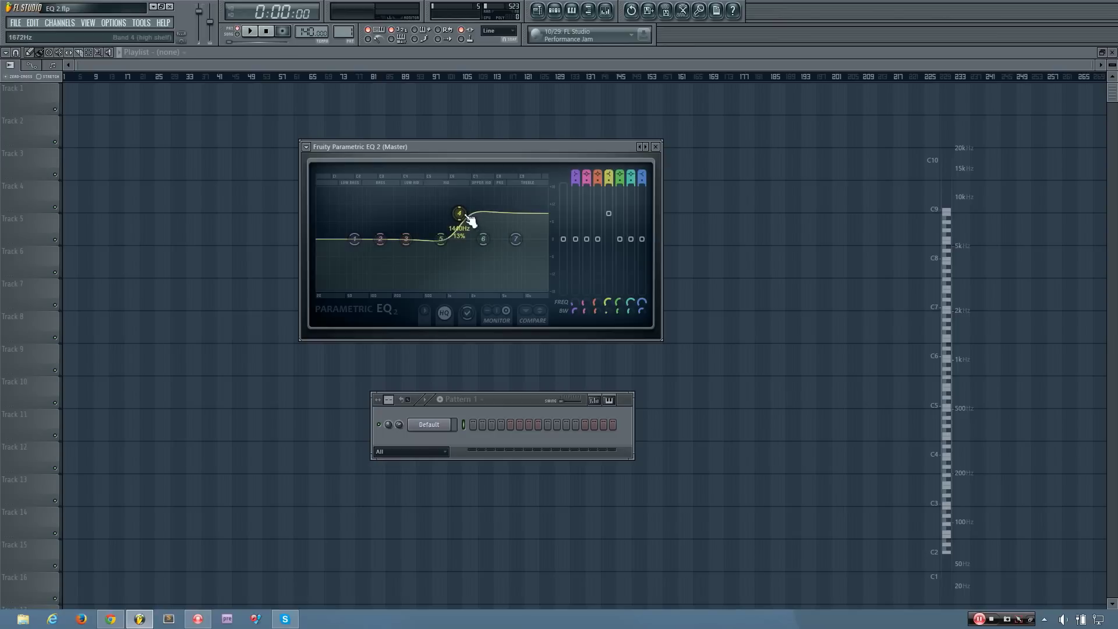
drag(471, 222, 411, 216)
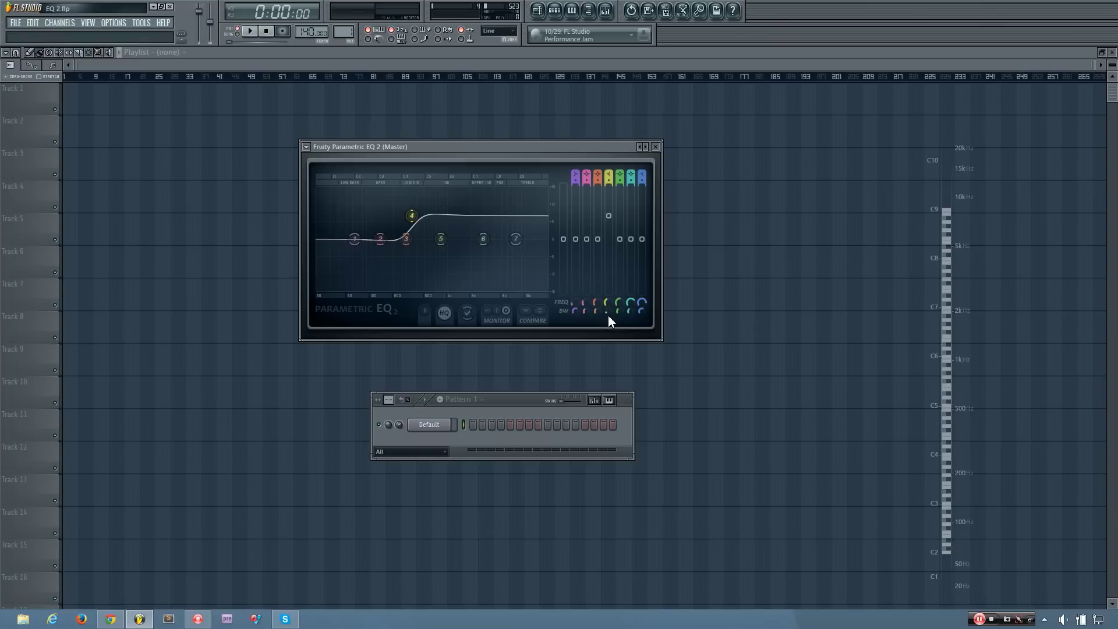
- Widen band 4's bandwidth to 61% and return the band to around zero gain at a higher frequency
drag(607, 312, 607, 305)
drag(607, 303, 607, 295)
mouse_move(449, 219)
mouse_down()
mouse_move(497, 219)
mouse_move(417, 211)
mouse_move(460, 217)
mouse_move(499, 192)
mouse_move(376, 222)
mouse_move(368, 287)
mouse_move(490, 226)
mouse_move(430, 205)
mouse_move(424, 256)
mouse_move(457, 238)
mouse_up()
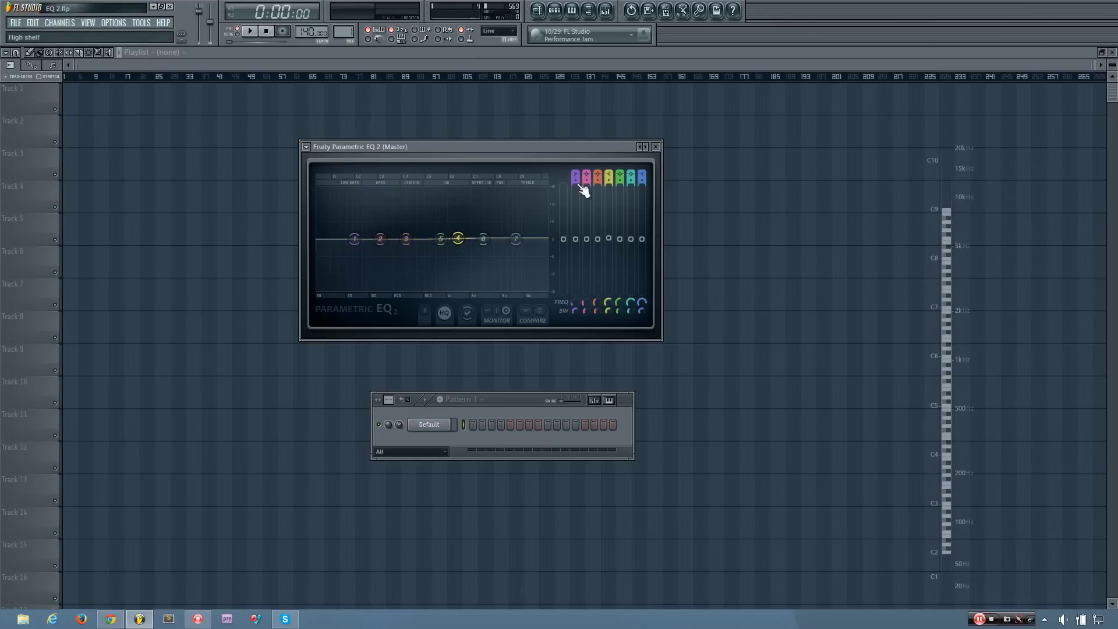
- Change band 4's filter type to Peaking and boost the band
right_click(458, 239)
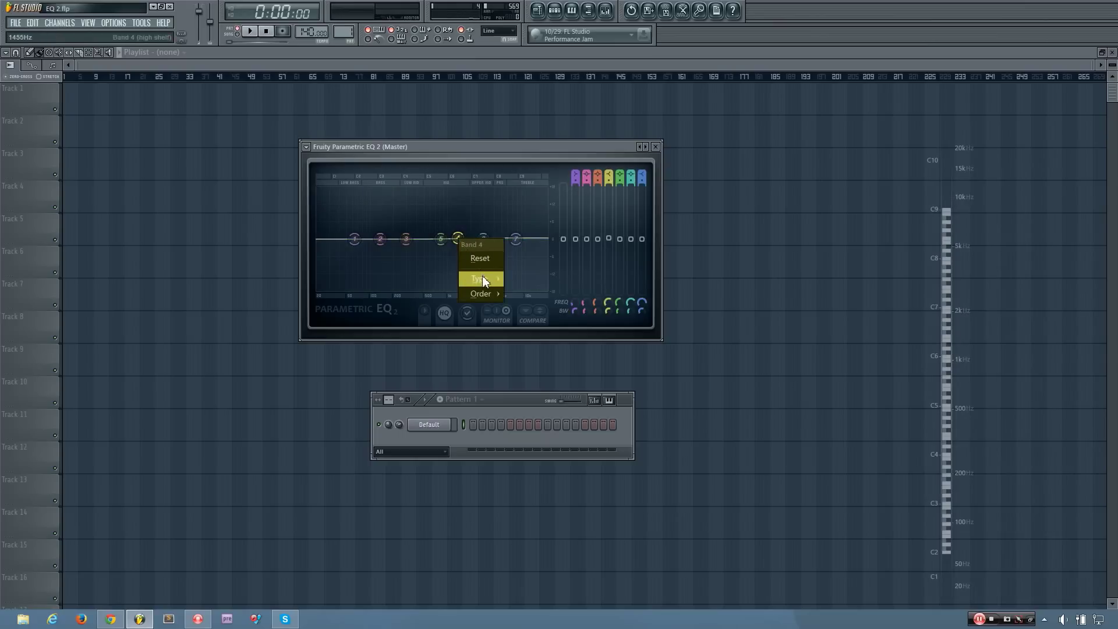
mouse_move(482, 278)
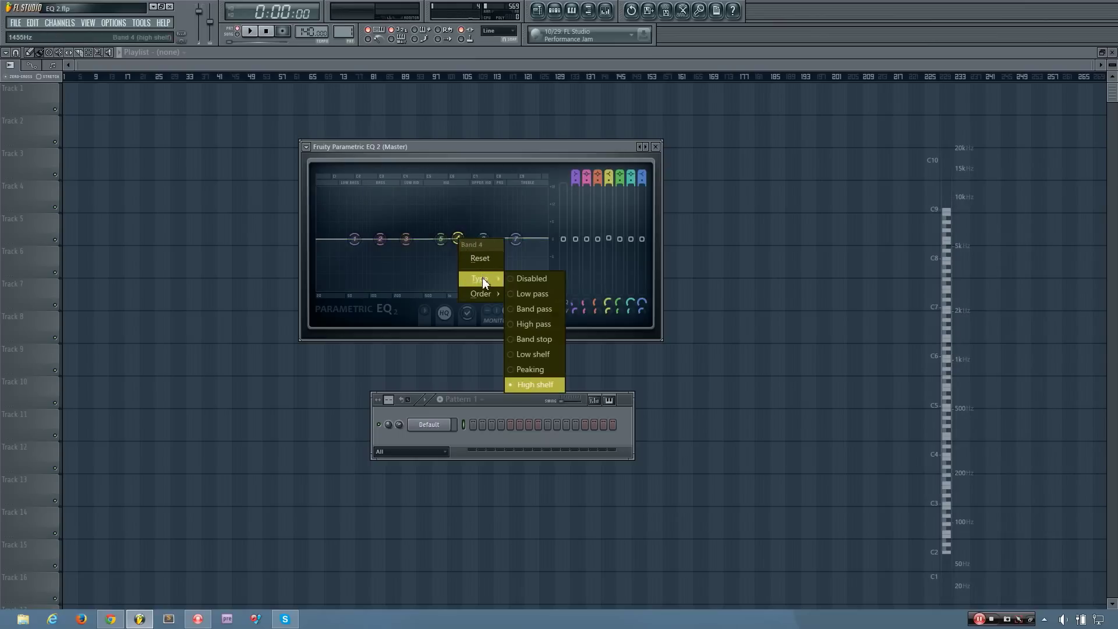
click(535, 376)
drag(459, 239, 459, 212)
- Change band 4's filter type to Low shelf and place it at about 243 Hz with a 6 dB boost
right_click(459, 214)
mouse_move(489, 250)
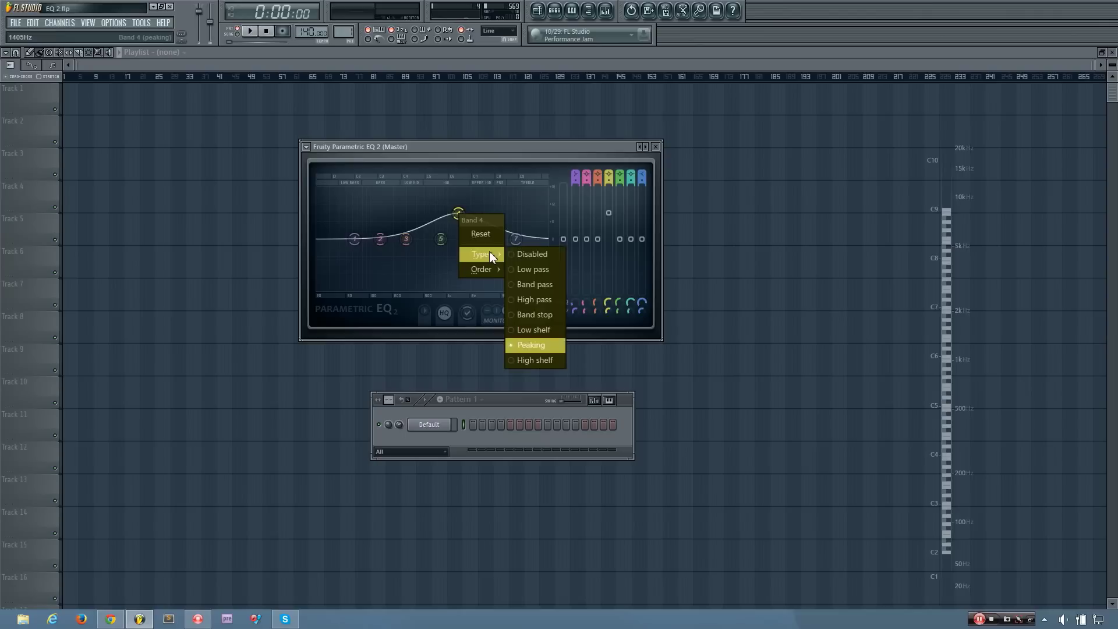
click(540, 326)
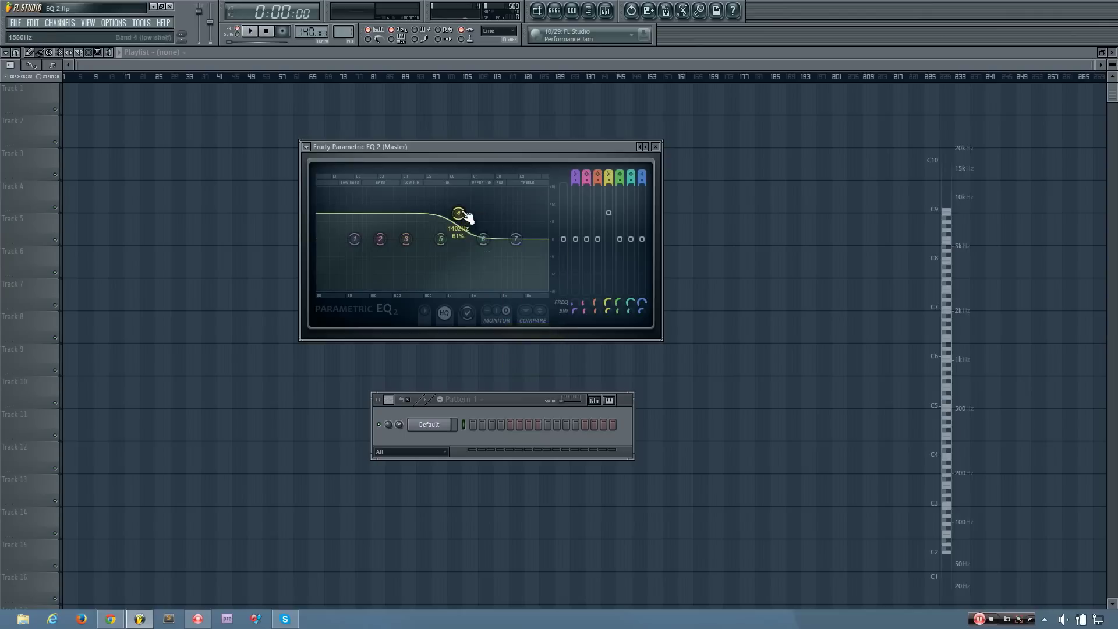
drag(459, 214, 400, 222)
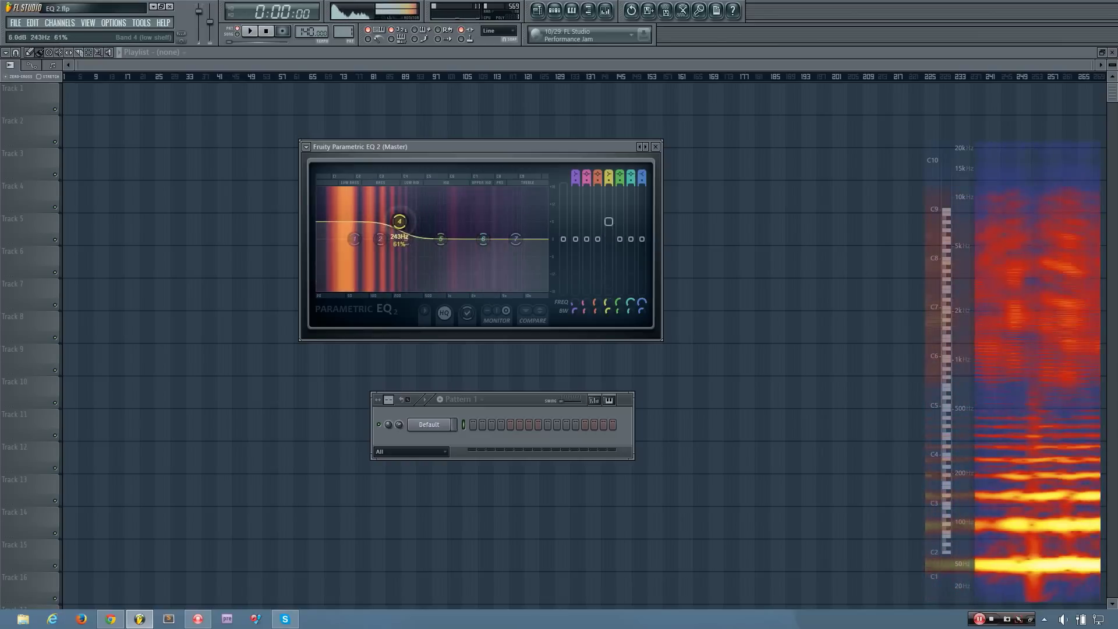
- Change band 4's filter type to Band stop, cycling through the neighbouring filter types to compare their curves before returning to it
right_click(400, 223)
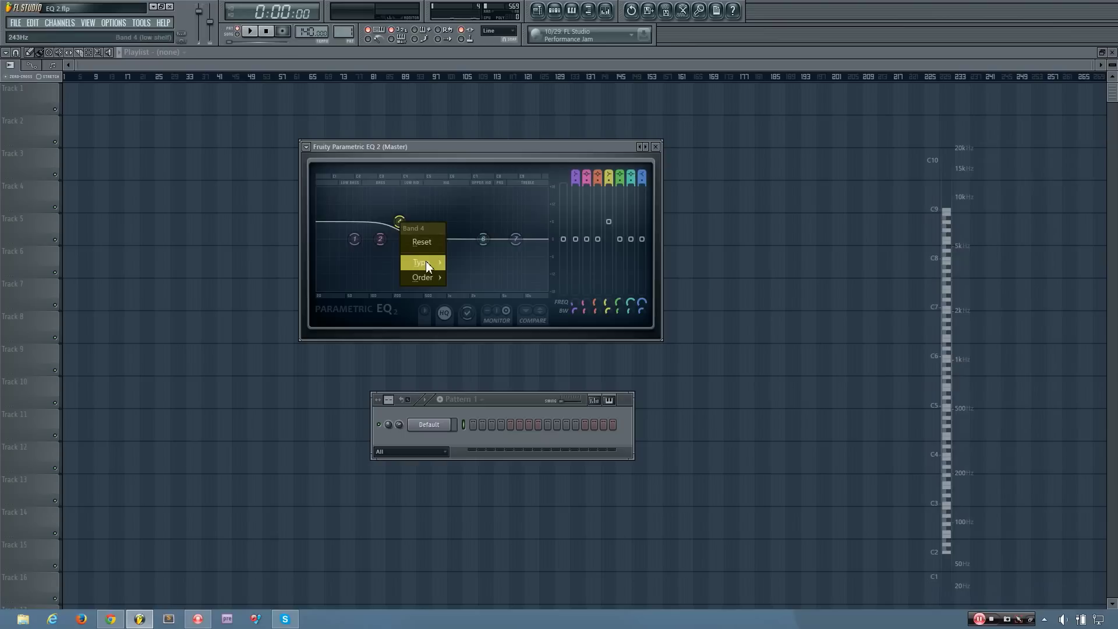
mouse_move(433, 266)
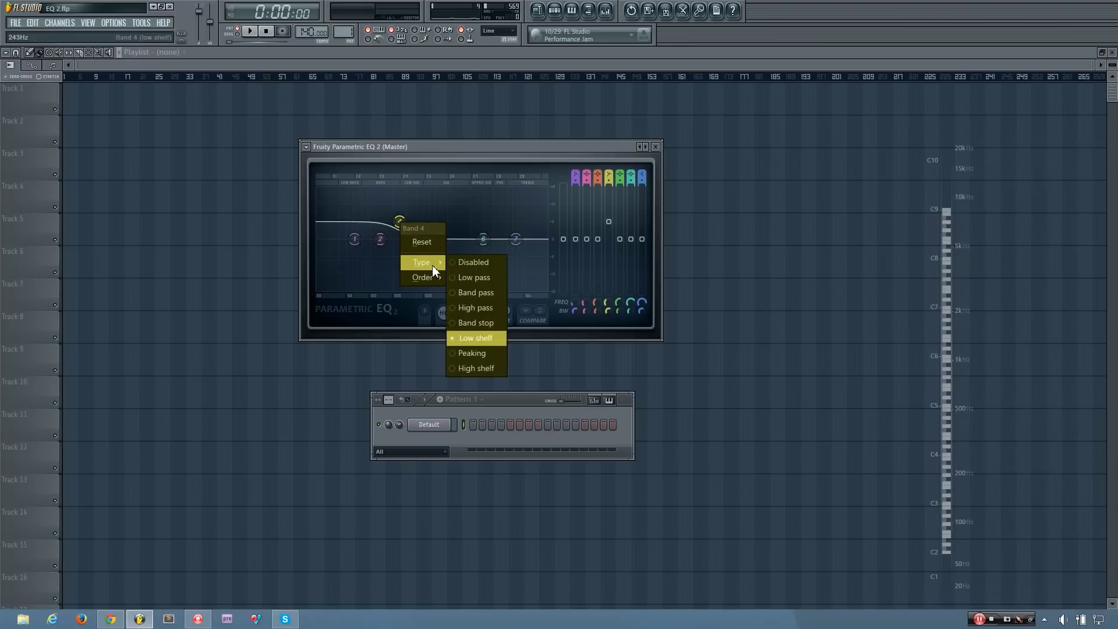
click(489, 325)
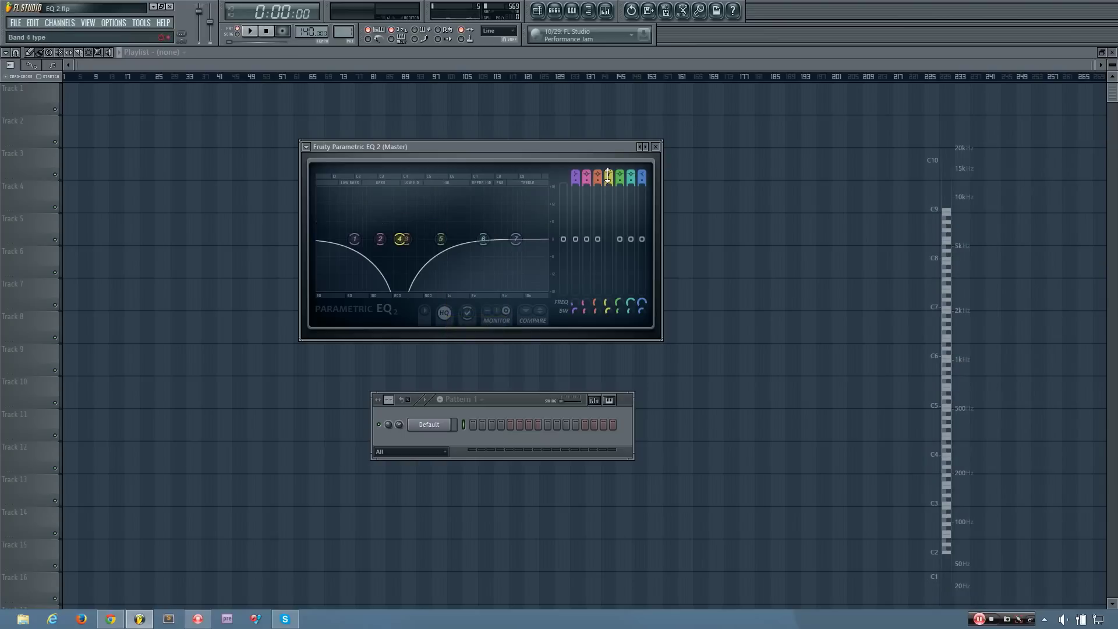
scroll(611, 176, up, 1)
scroll(611, 176, down, 1)
scroll(609, 178, up, 1)
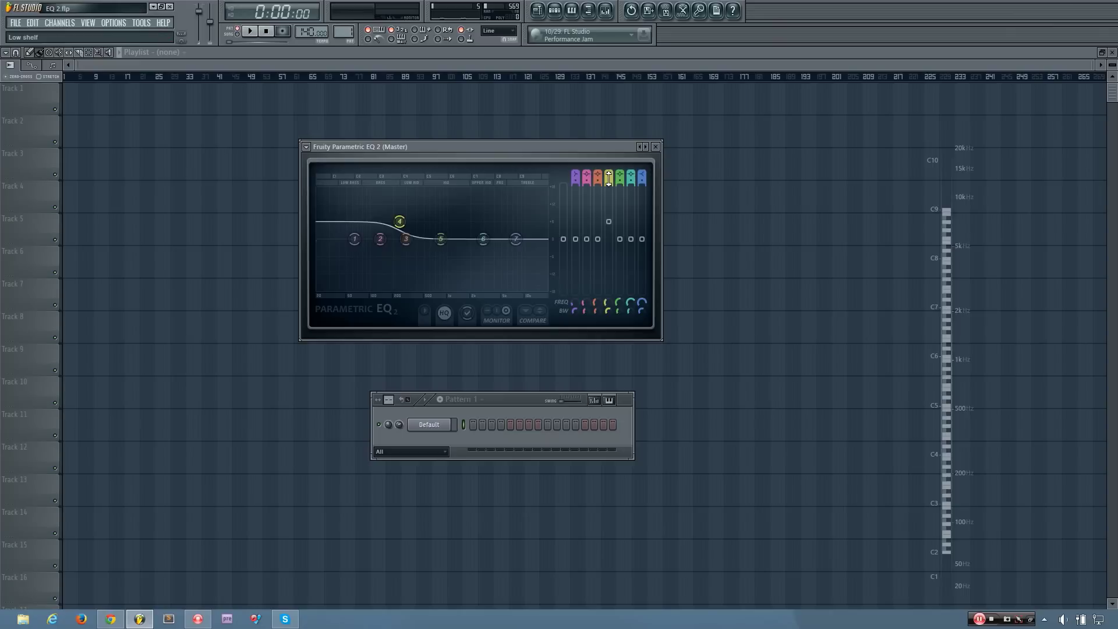
scroll(609, 178, down, 1)
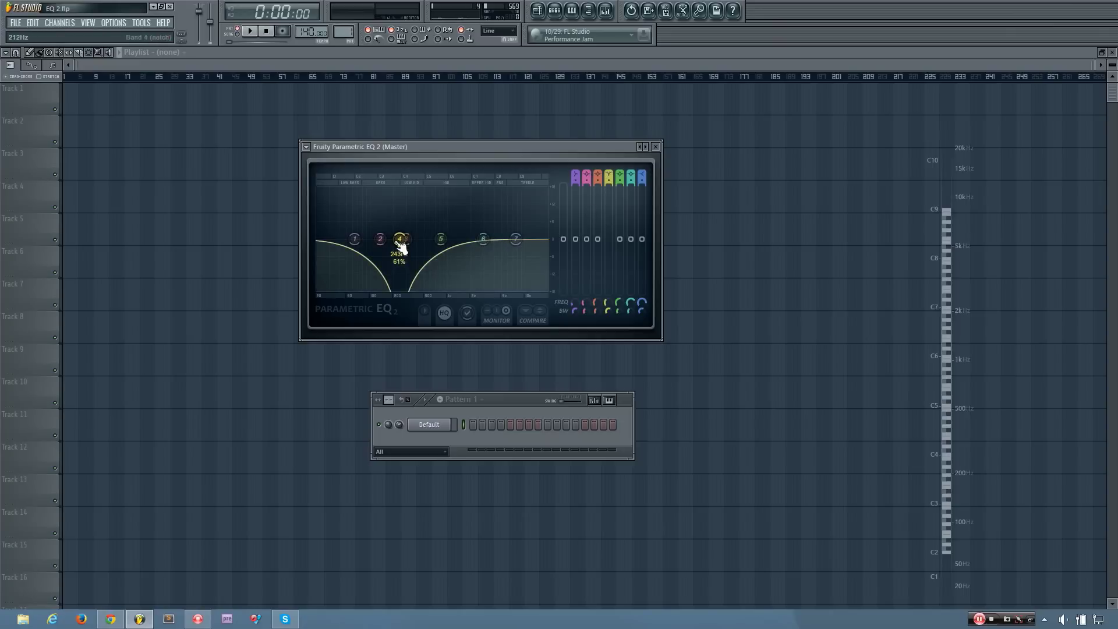
- Tune band 4's notch to about 632 Hz with a 65% bandwidth and the Steep 8 order
drag(404, 243, 442, 302)
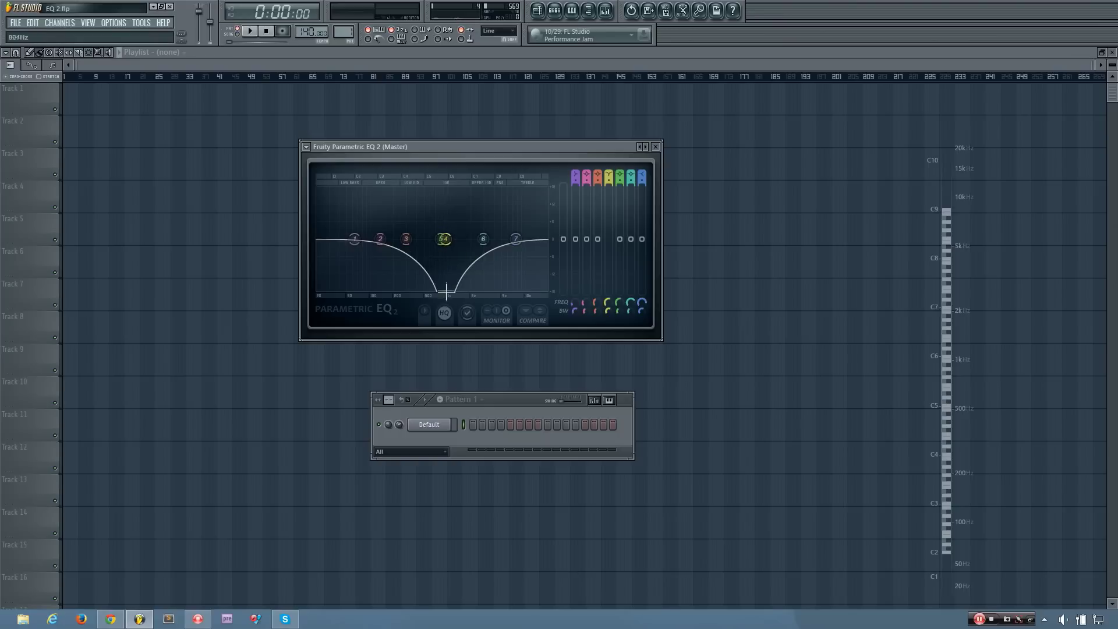
mouse_move(446, 240)
mouse_down()
mouse_move(469, 239)
mouse_move(430, 243)
mouse_move(452, 242)
mouse_move(439, 239)
mouse_up()
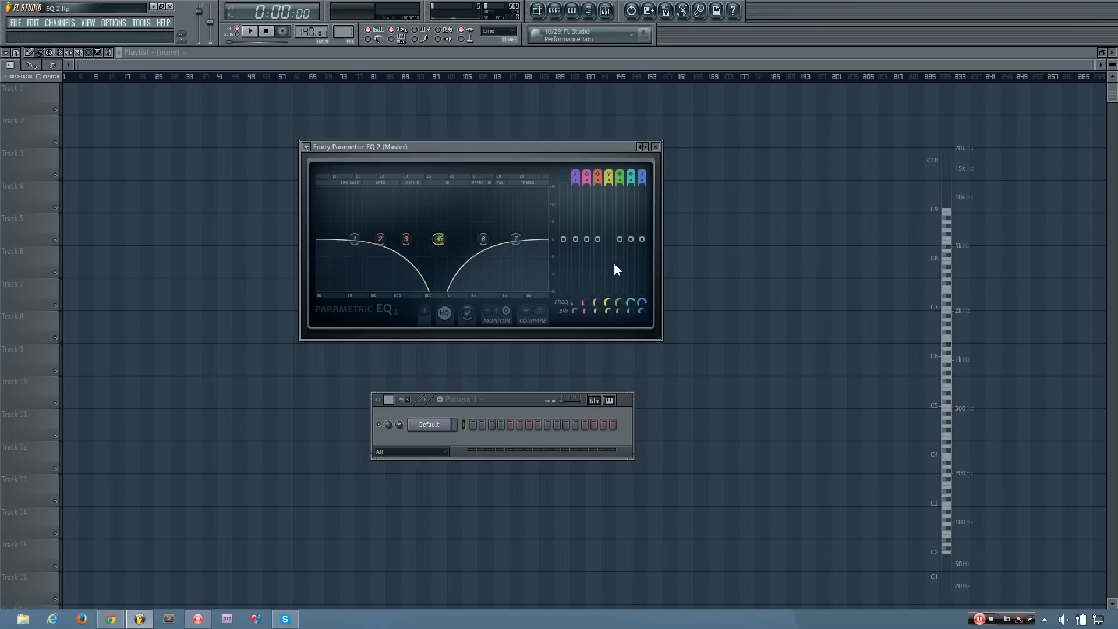
mouse_move(607, 311)
mouse_down()
mouse_move(607, 333)
mouse_move(607, 311)
mouse_up()
drag(609, 181, 609, 167)
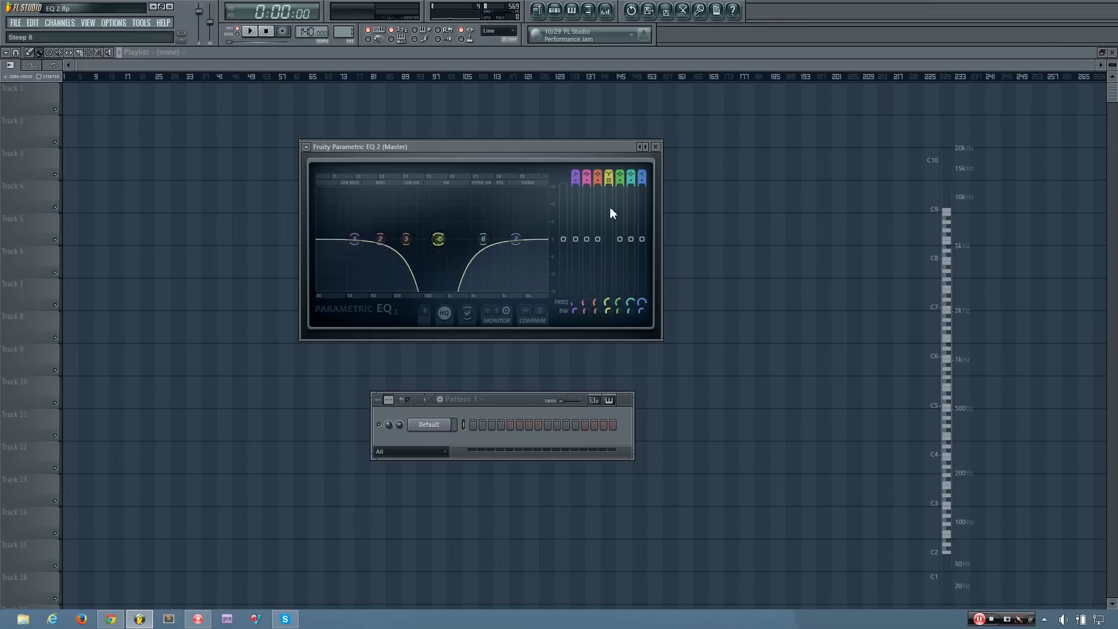
drag(607, 311, 608, 310)
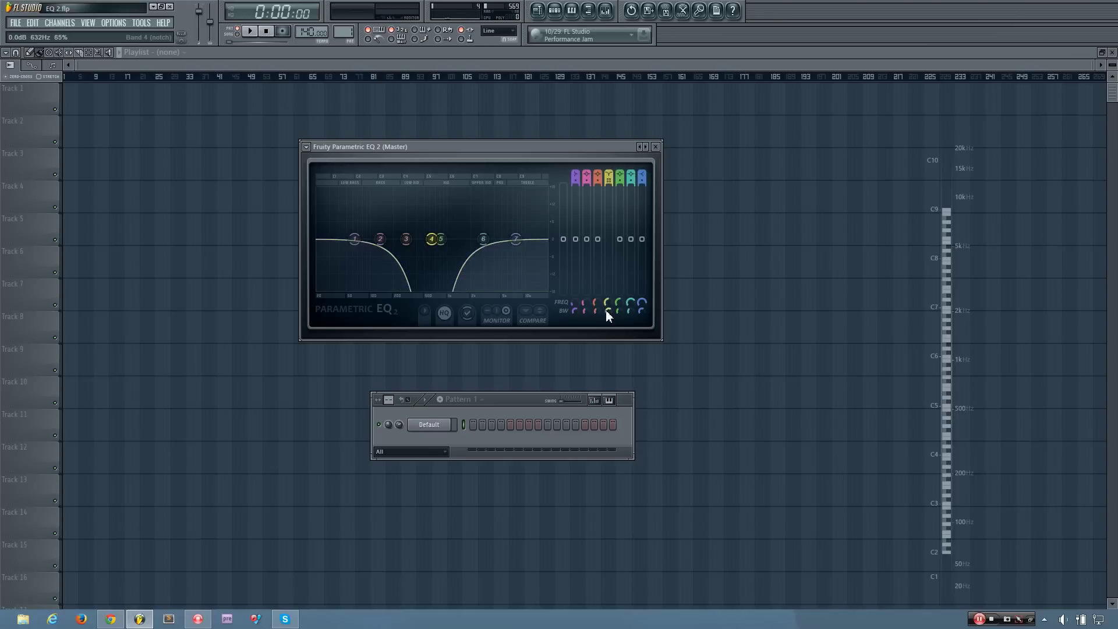
- Change band 4's filter type to High pass with a 55% bandwidth and sweep its cutoff frequency
right_click(431, 241)
mouse_move(451, 279)
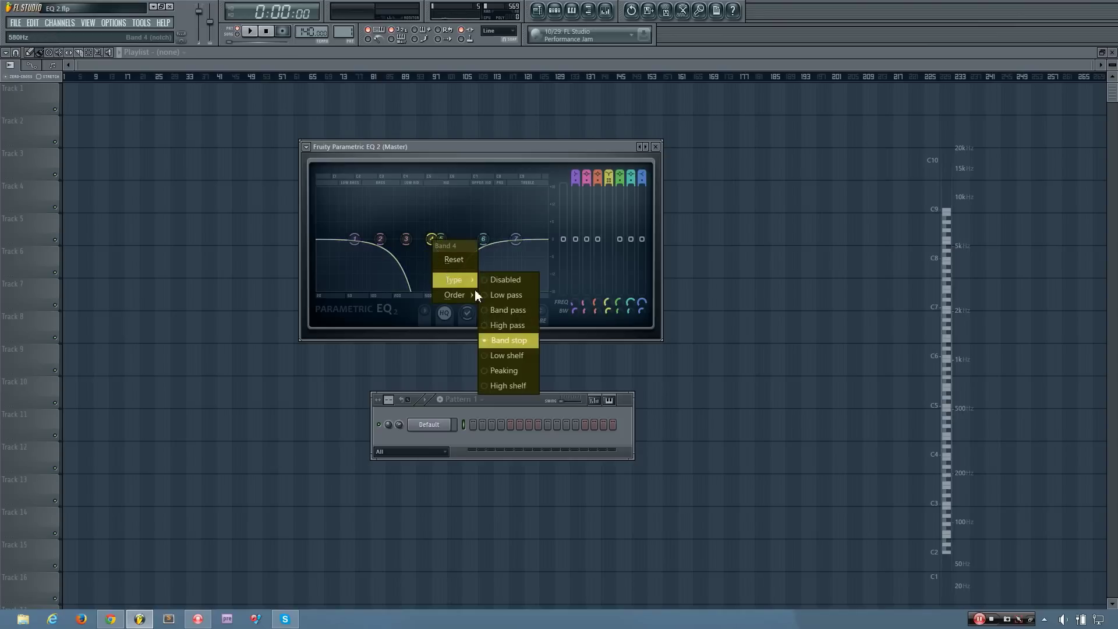
click(511, 325)
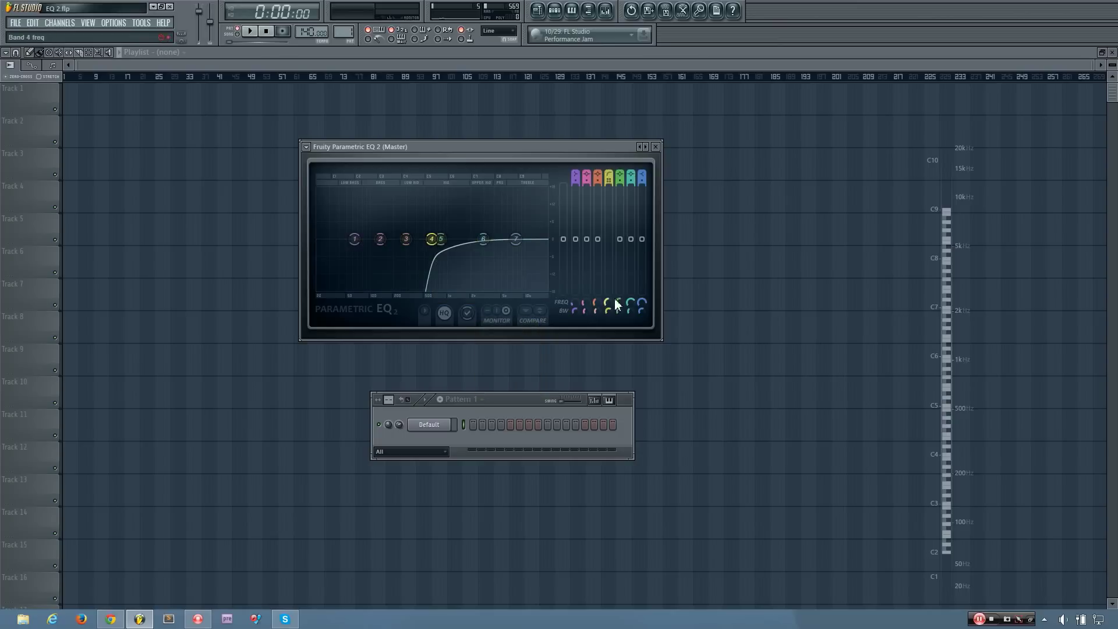
mouse_move(616, 299)
mouse_down()
mouse_move(607, 314)
mouse_move(607, 300)
mouse_up()
right_click(611, 314)
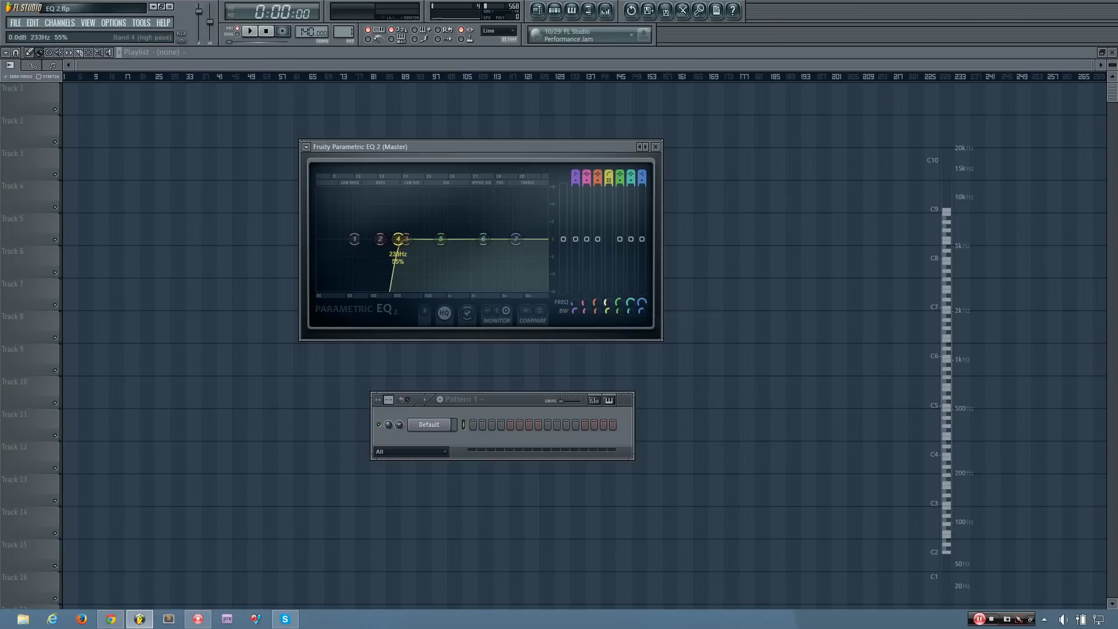
drag(399, 239, 421, 239)
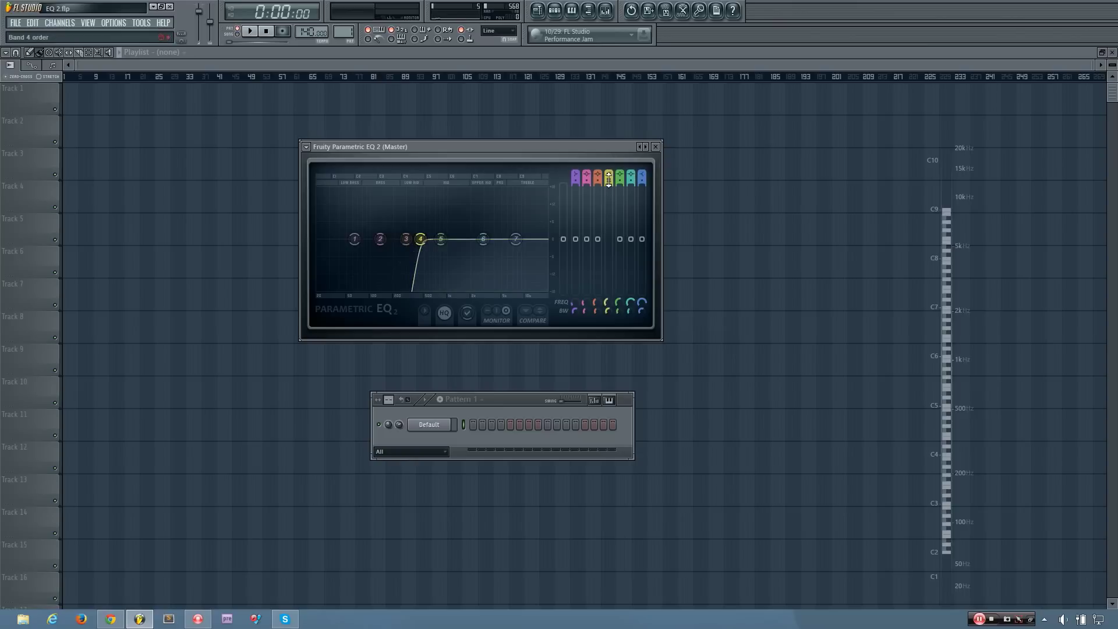
- Lower band 4's high-pass cutoff to about 110 Hz with a gentler filter order, and reset band 2
mouse_move(610, 302)
mouse_down()
mouse_move(609, 271)
mouse_move(609, 318)
mouse_up()
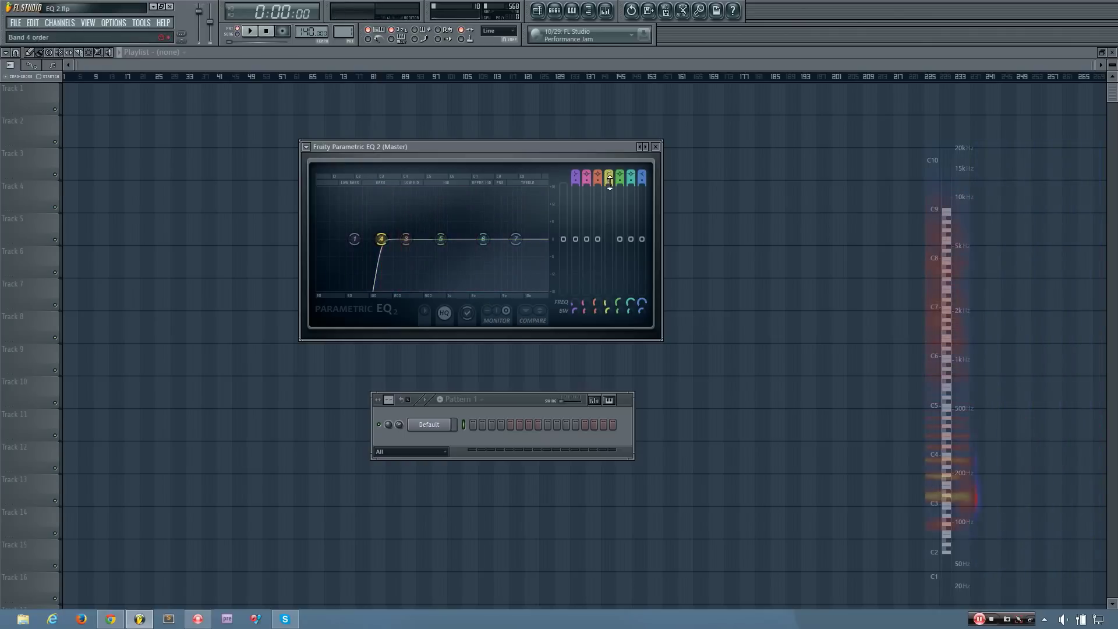
drag(609, 181, 609, 195)
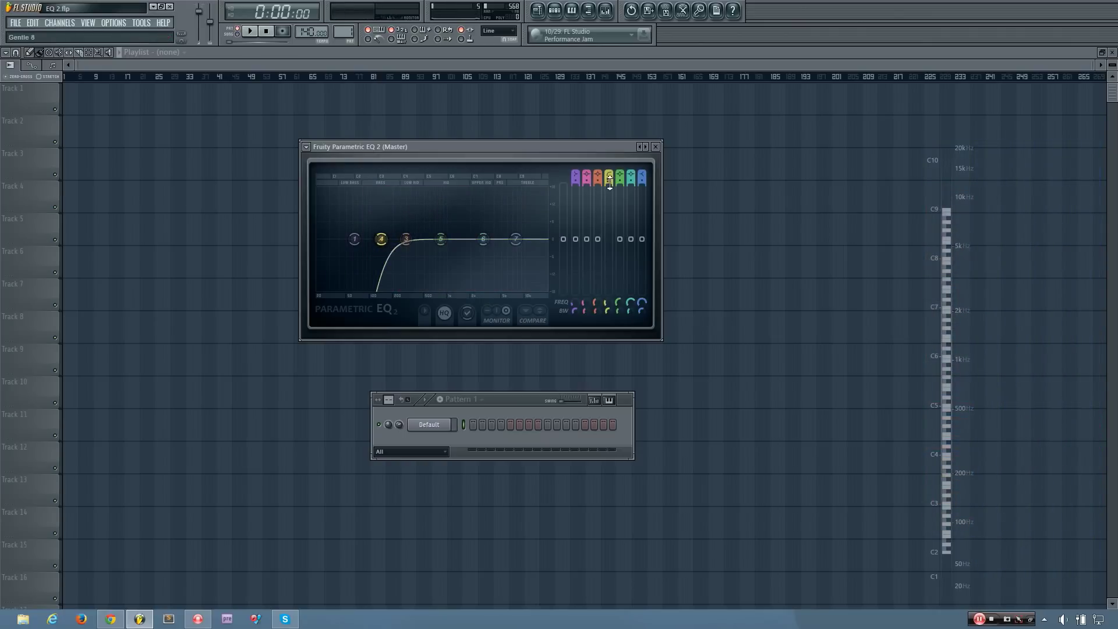
scroll(609, 180, down, 3)
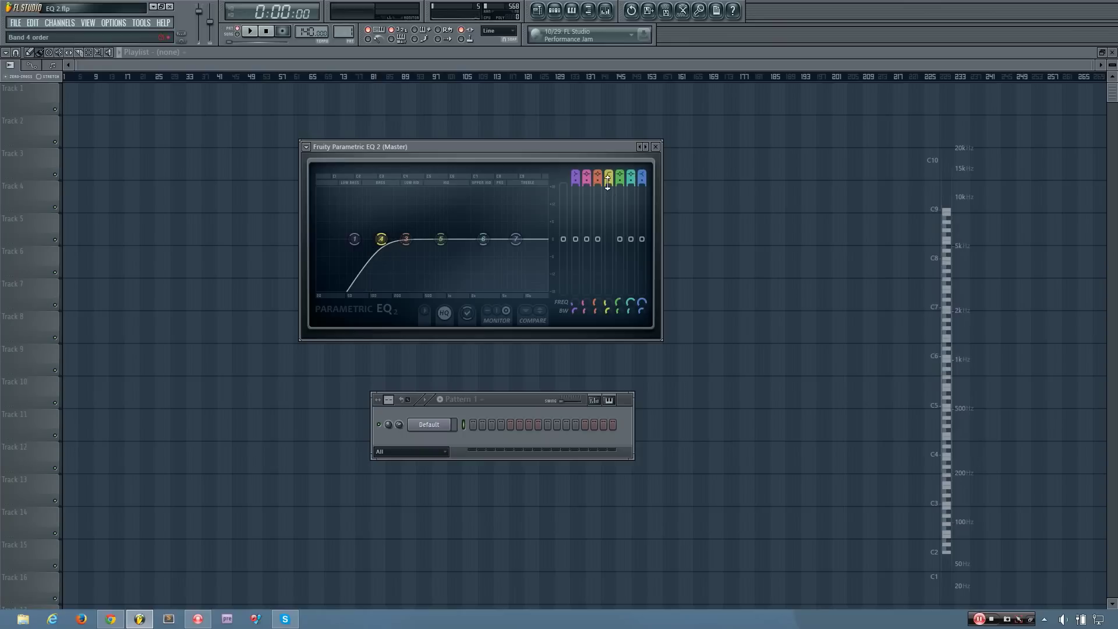
mouse_move(381, 239)
mouse_down()
mouse_move(487, 239)
mouse_move(373, 239)
mouse_up()
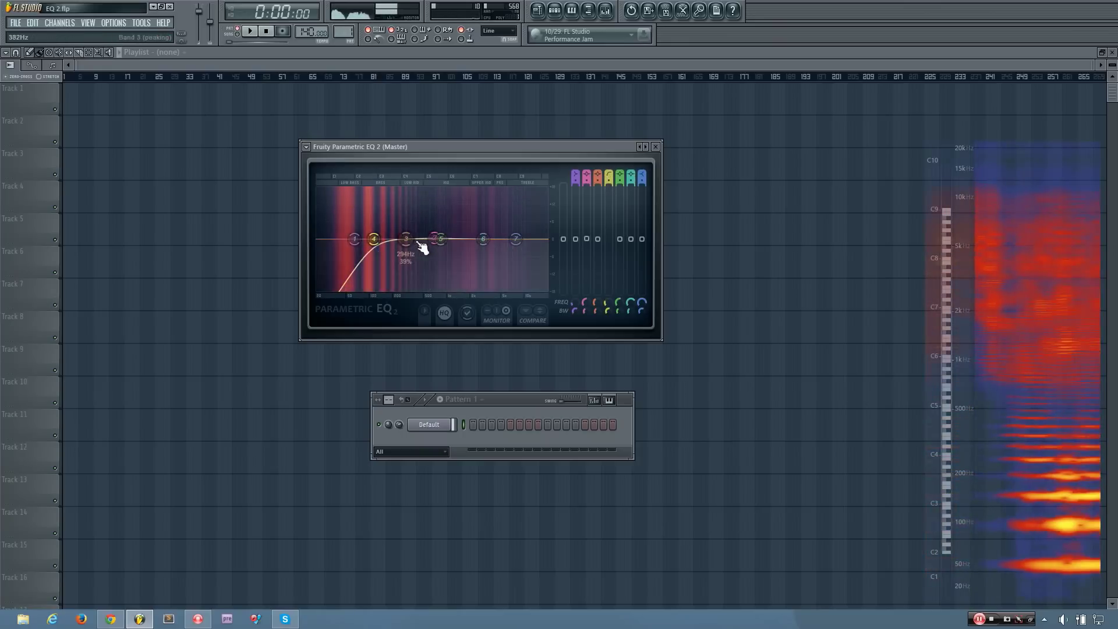
right_click(434, 240)
click(448, 258)
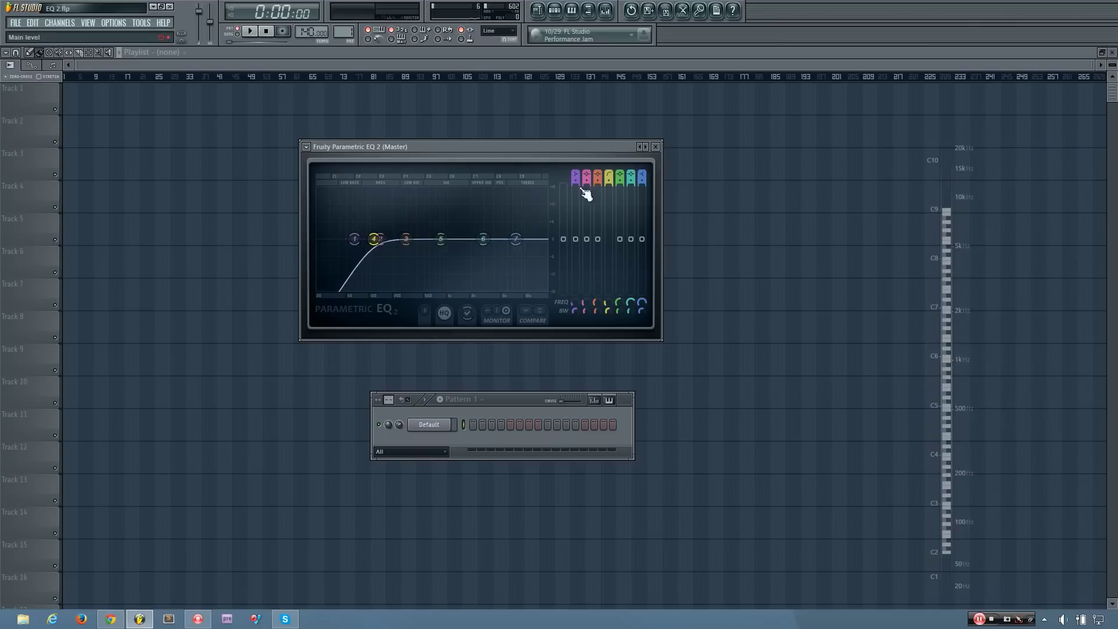
- Change band 4's filter type to Band pass and raise its centre frequency to about 1 kHz
right_click(373, 240)
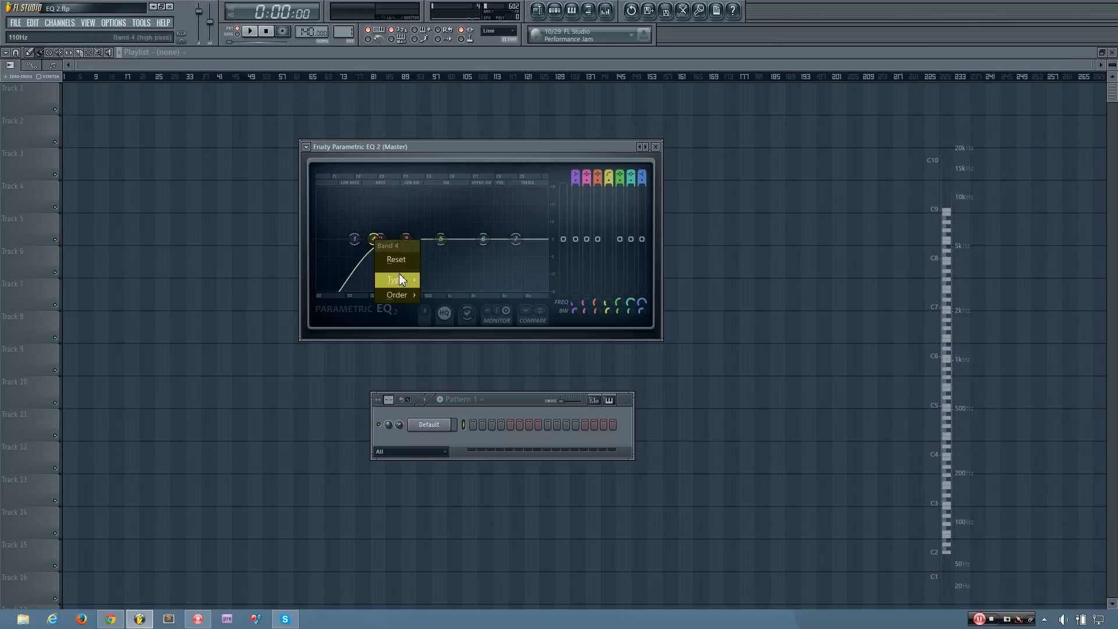
mouse_move(401, 278)
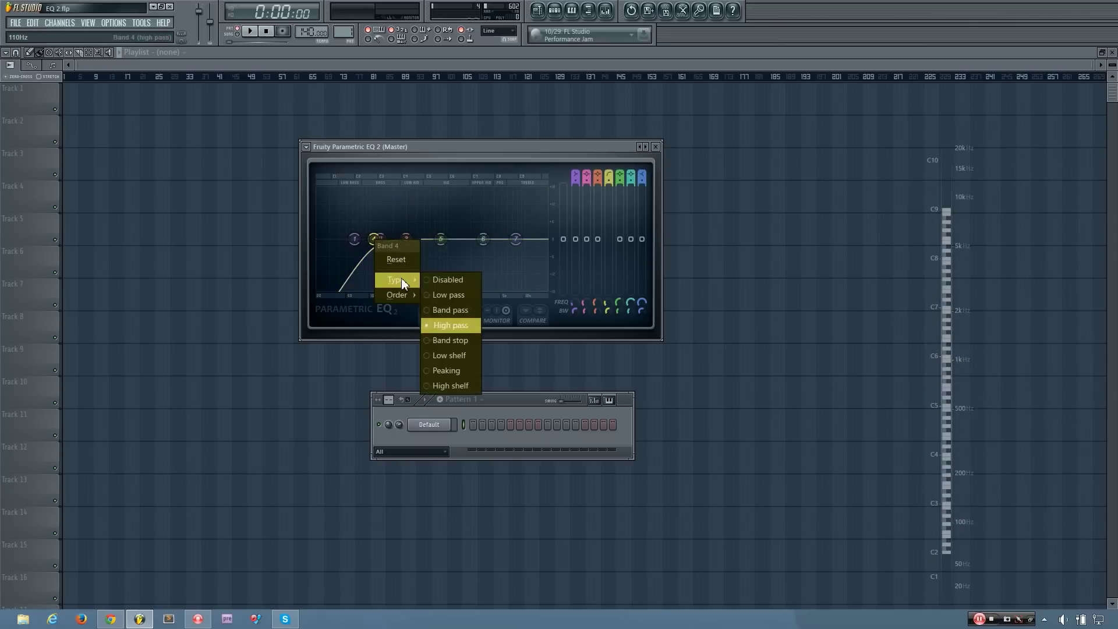
click(459, 312)
drag(374, 251, 448, 250)
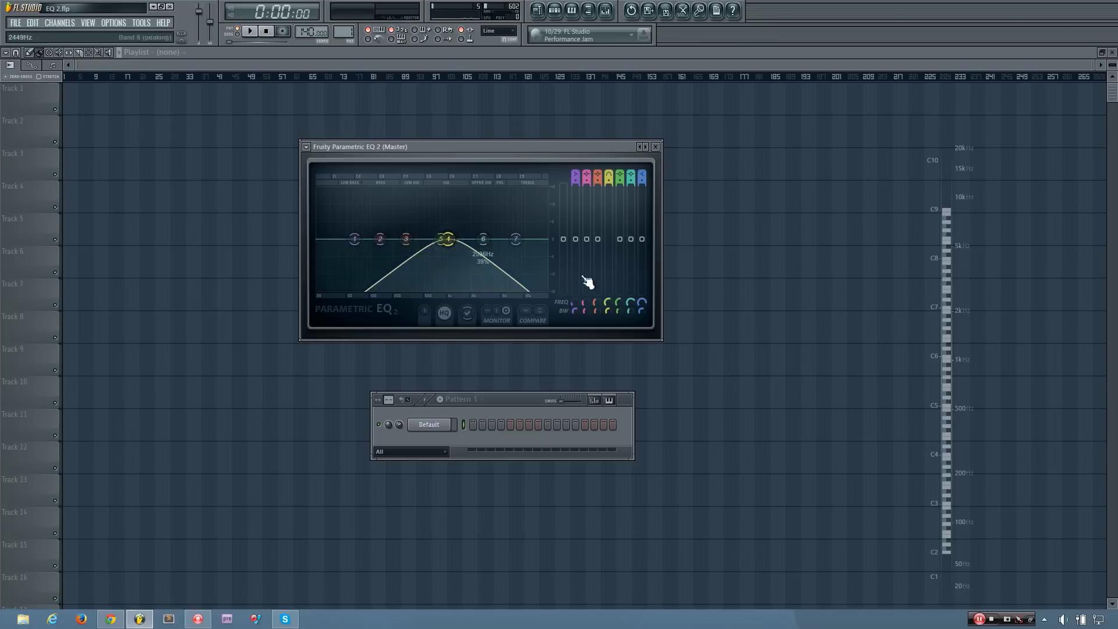
- Try the Steep 4 order on the band-pass filter, shift it to a lower frequency and return to a gentler order
drag(612, 182, 612, 177)
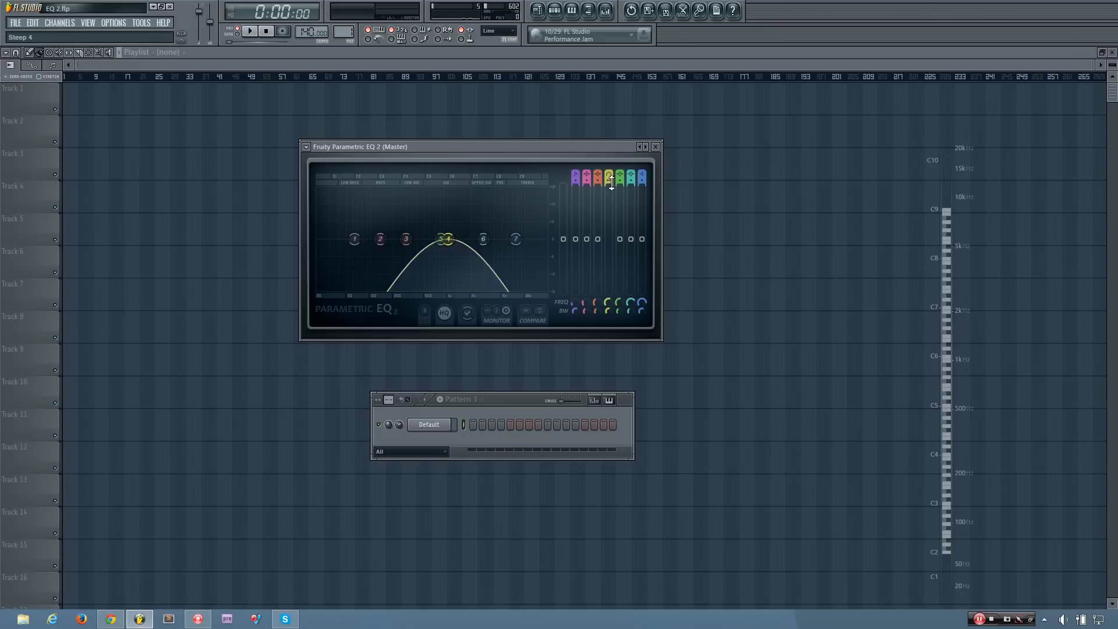
drag(457, 248, 425, 239)
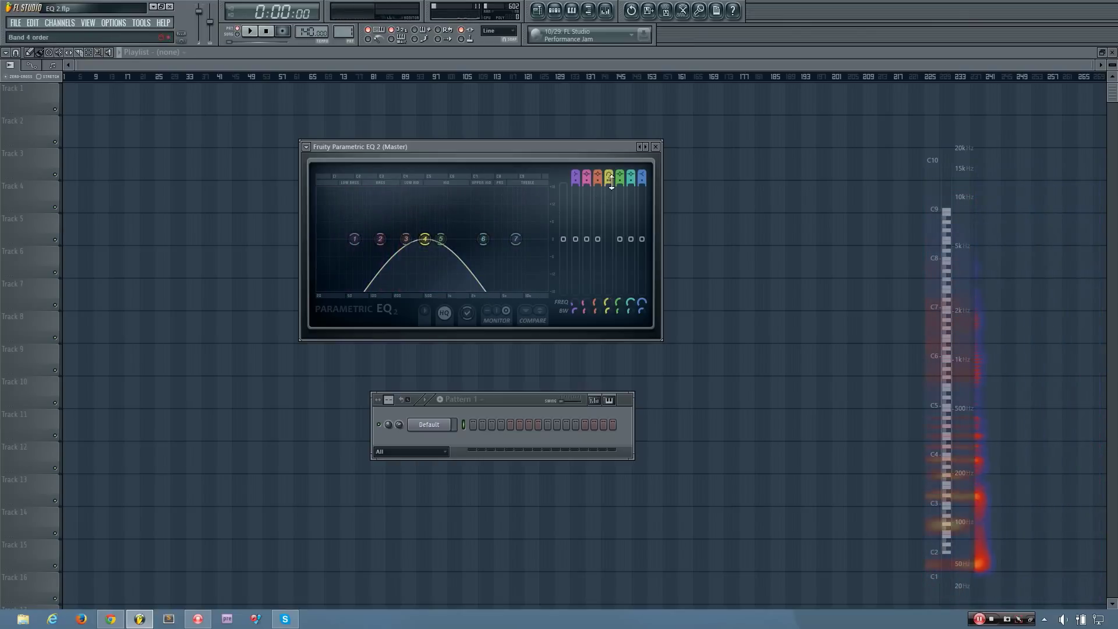
drag(609, 181, 609, 189)
- Change band 4's filter type to Low pass and raise its cutoff to about 1.3 kHz
right_click(428, 243)
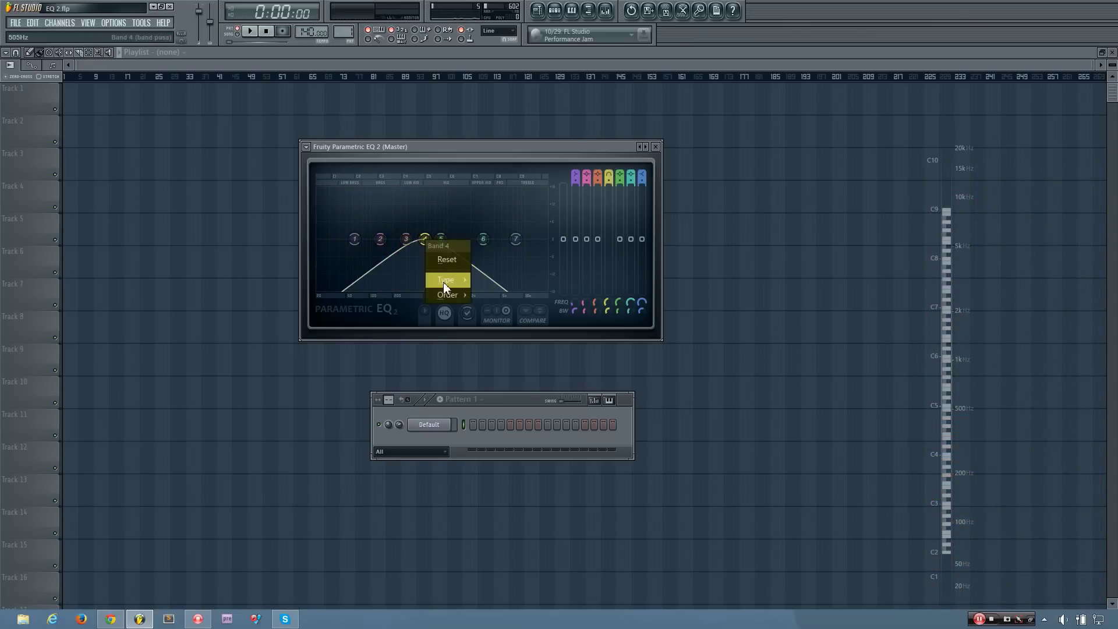
mouse_move(443, 280)
click(492, 295)
drag(424, 239, 456, 239)
- Set band 4's filter type to Disabled
right_click(456, 239)
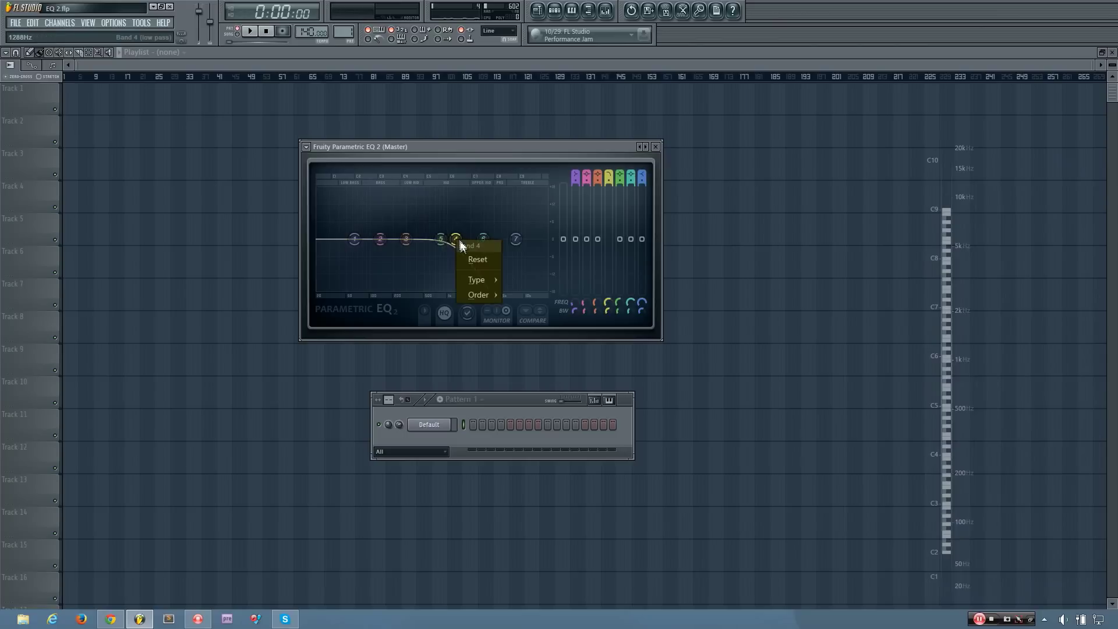
mouse_move(478, 279)
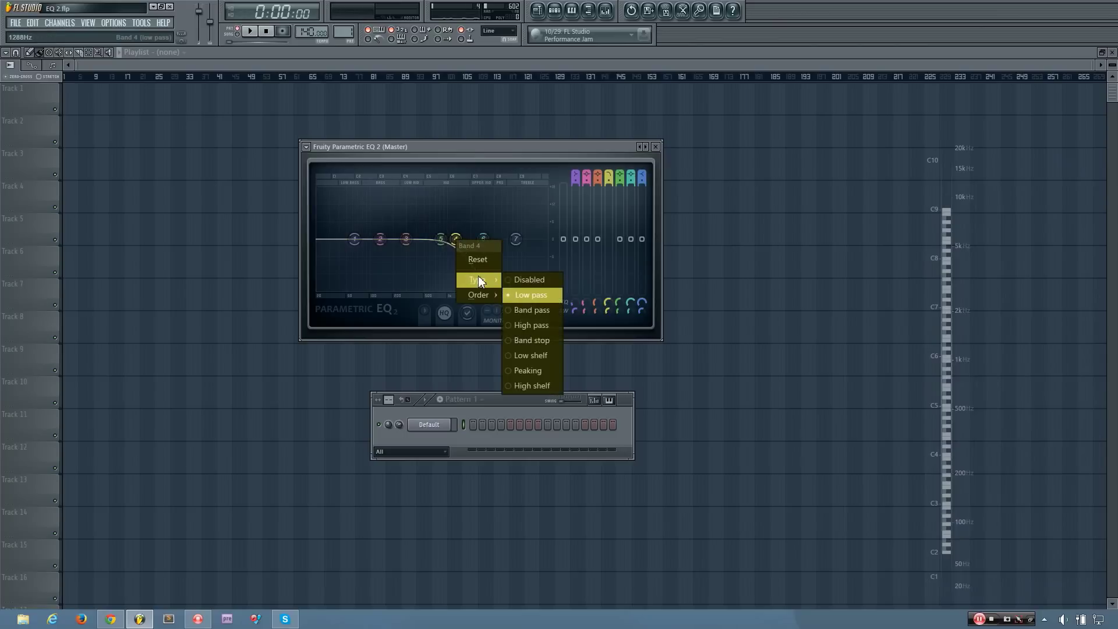
click(536, 281)
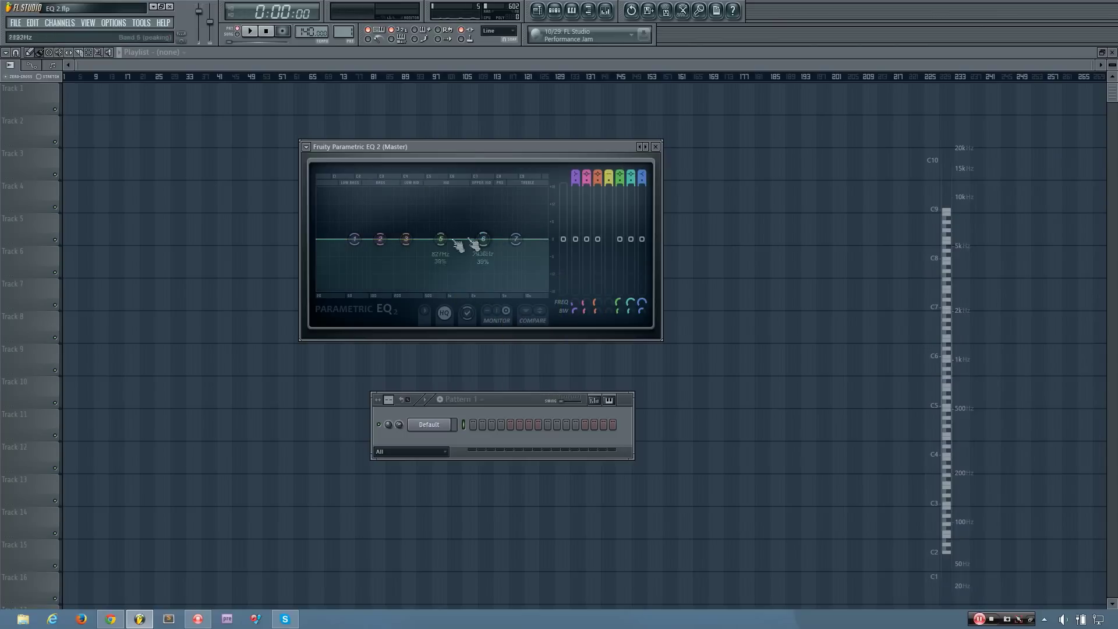
- Cut band 5 at about 632 Hz and set its filter type to Disabled
drag(450, 244, 440, 268)
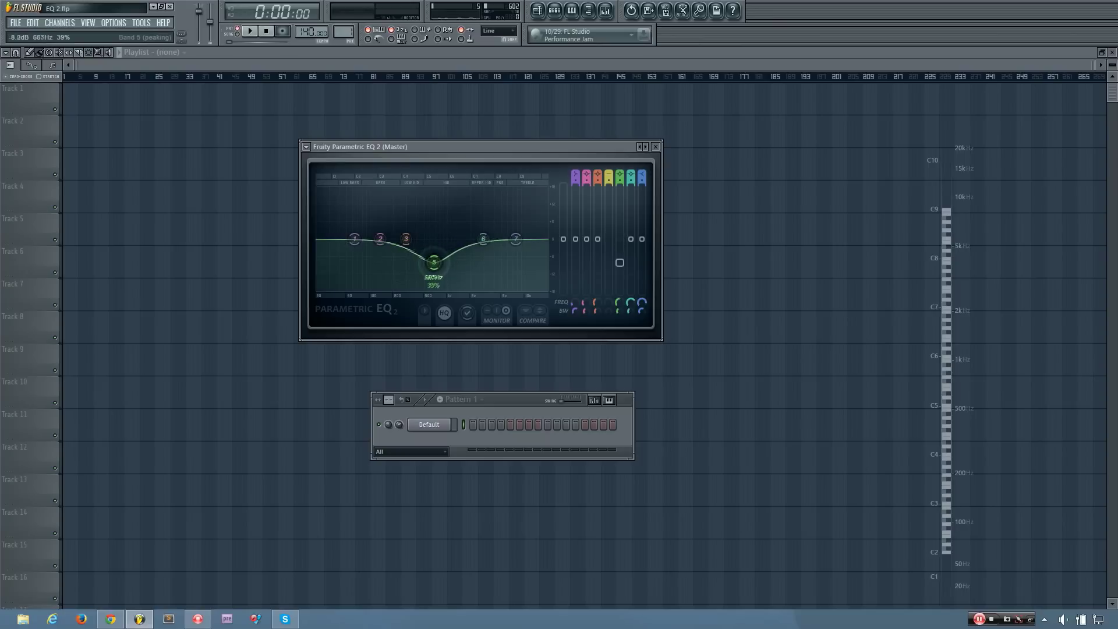
right_click(432, 264)
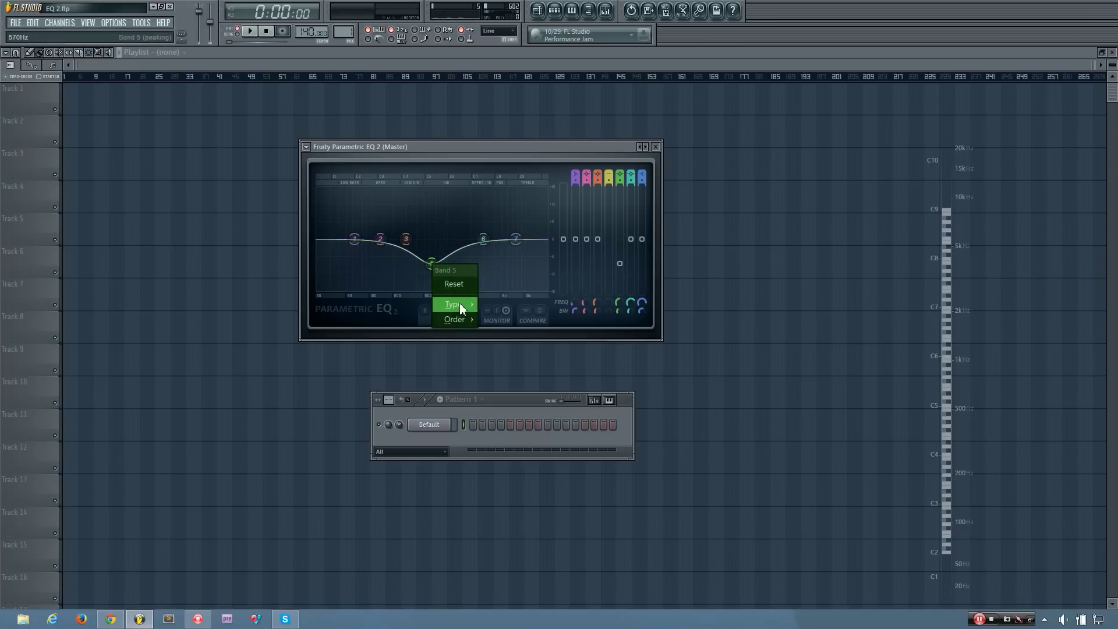
click(491, 305)
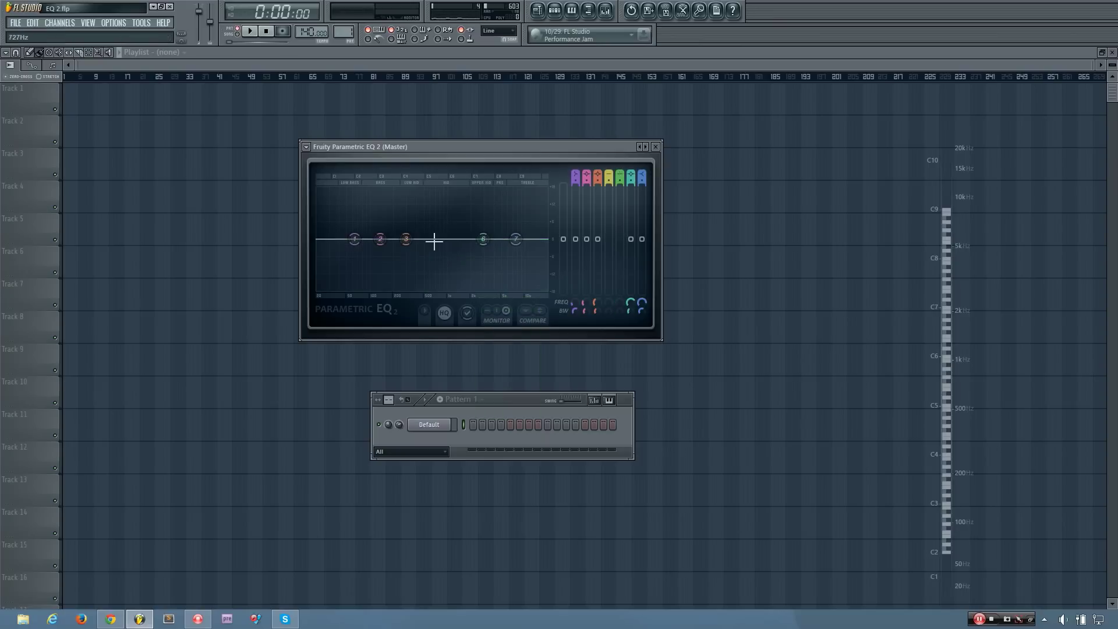
- Boost band 3 at about 3.2 kHz and reset the band to its defaults
drag(406, 239, 489, 211)
right_click(488, 211)
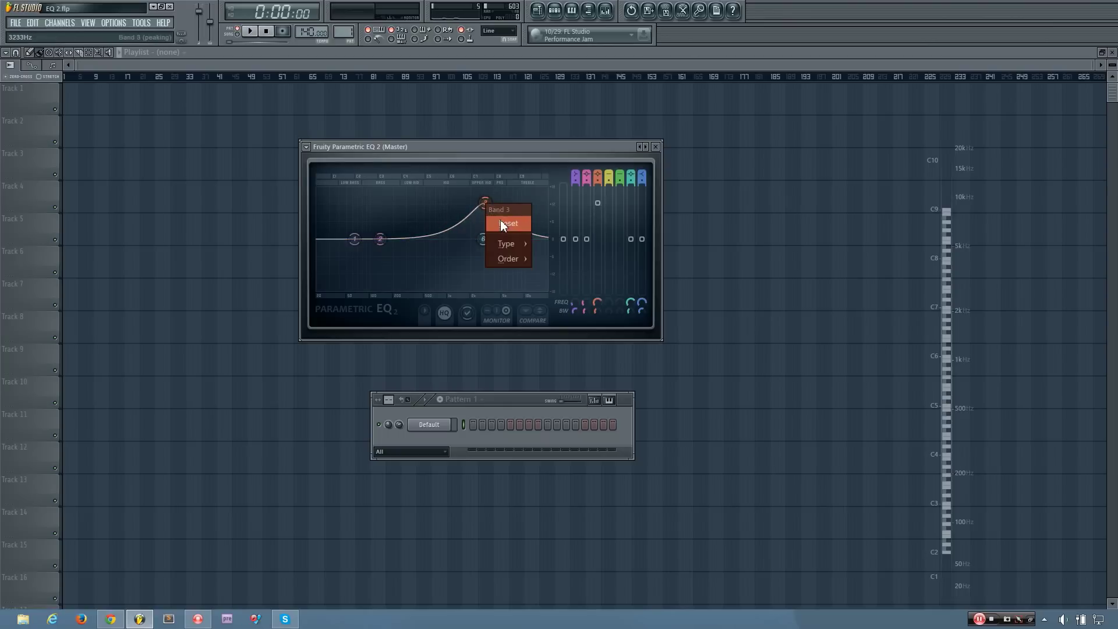
click(501, 220)
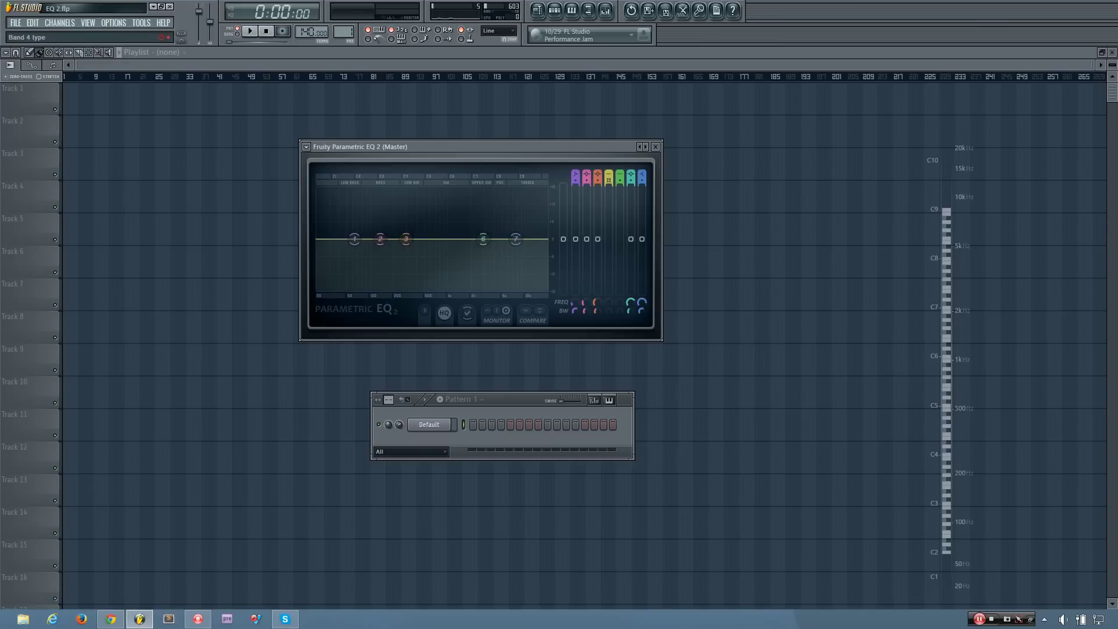
- Set band 4's filter type to Low pass, sweep its cutoff down, and reset the band to its defaults
scroll(612, 173, up, 1)
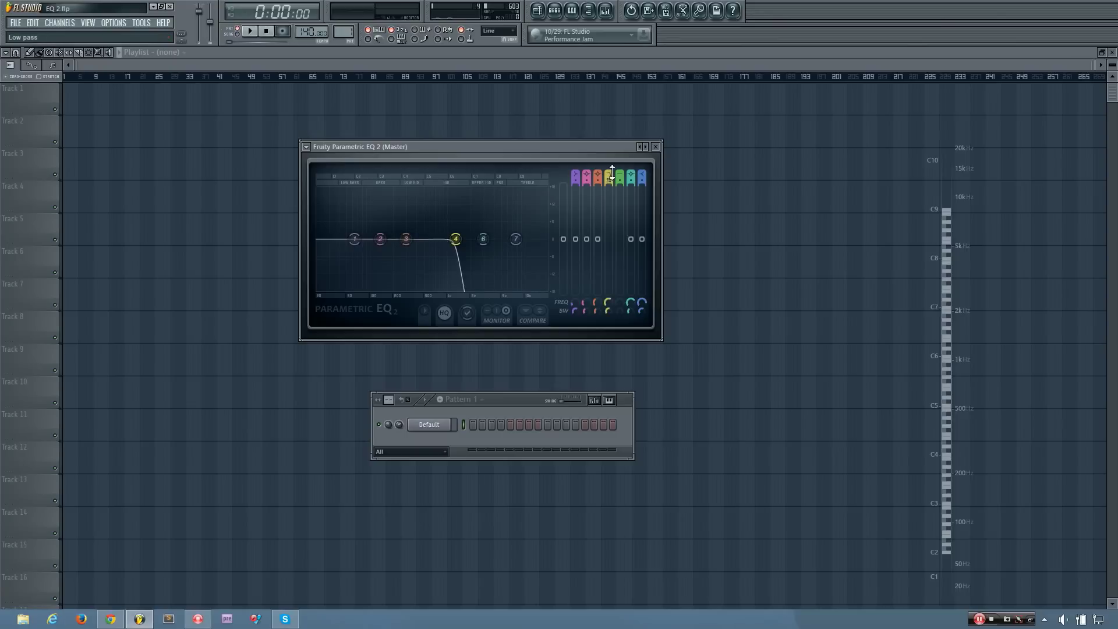
drag(456, 238, 385, 239)
right_click(387, 241)
click(402, 261)
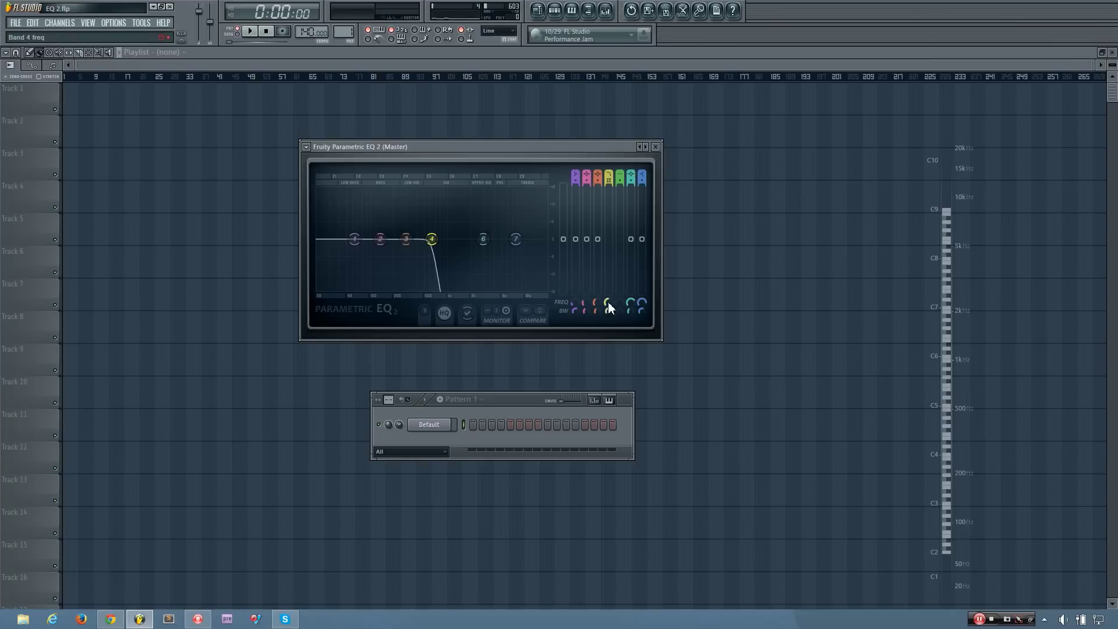
- Widen band 4's bandwidth to its maximum for a gentle low-pass slope, and set its filter type back to Disabled
mouse_move(609, 309)
mouse_down()
mouse_move(609, 294)
mouse_move(610, 313)
mouse_up()
right_click(429, 240)
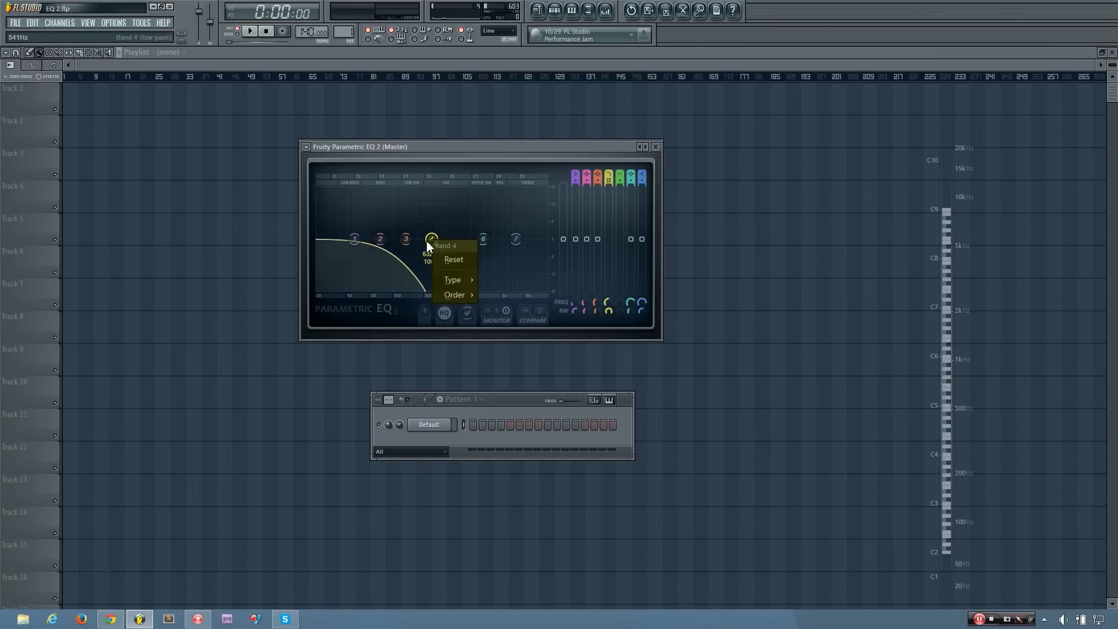
click(448, 272)
click(609, 177)
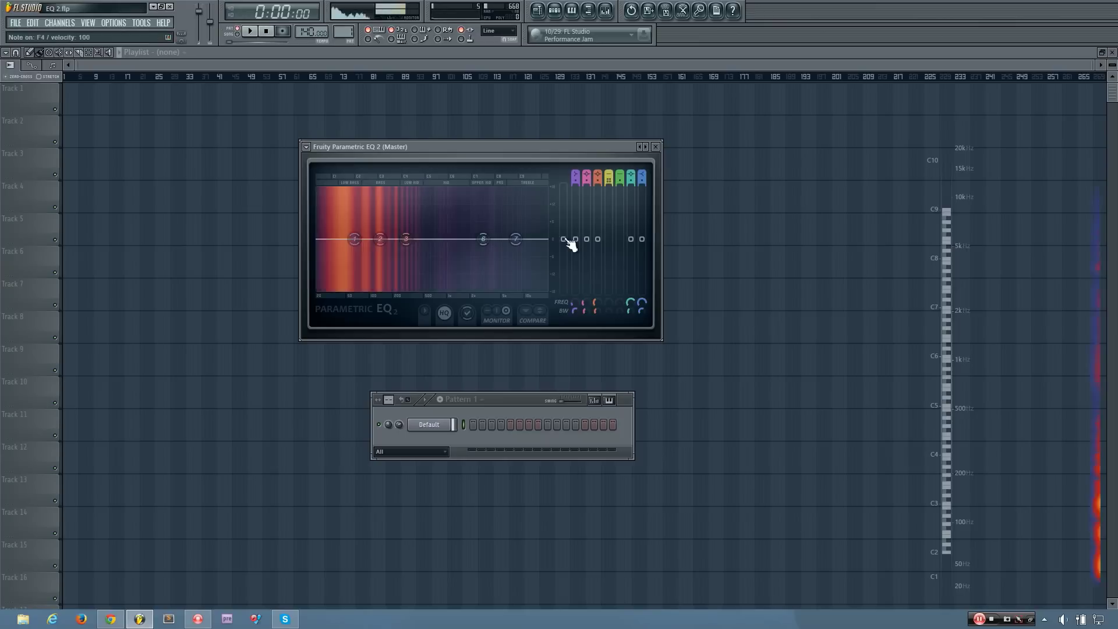
- Lower and raise the main level fader to shift the whole curve, and return it to its neutral level
mouse_move(563, 238)
mouse_down()
mouse_move(563, 284)
mouse_move(563, 200)
mouse_move(563, 289)
mouse_move(565, 240)
mouse_up()
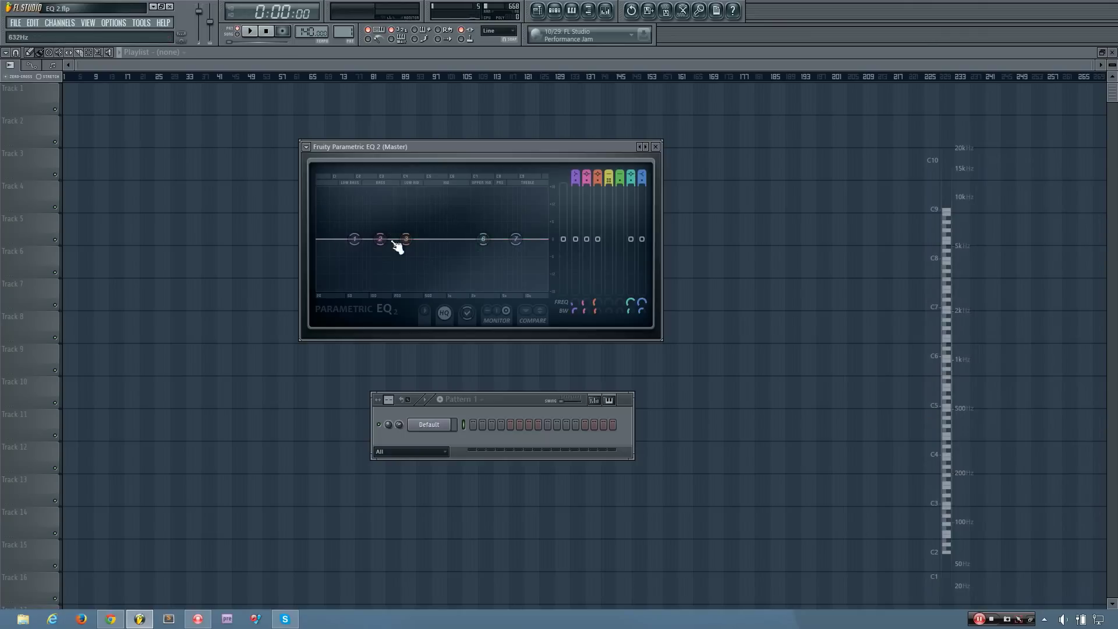
mouse_move(563, 238)
mouse_down()
mouse_move(563, 278)
mouse_move(564, 186)
mouse_move(564, 277)
mouse_move(563, 240)
mouse_up()
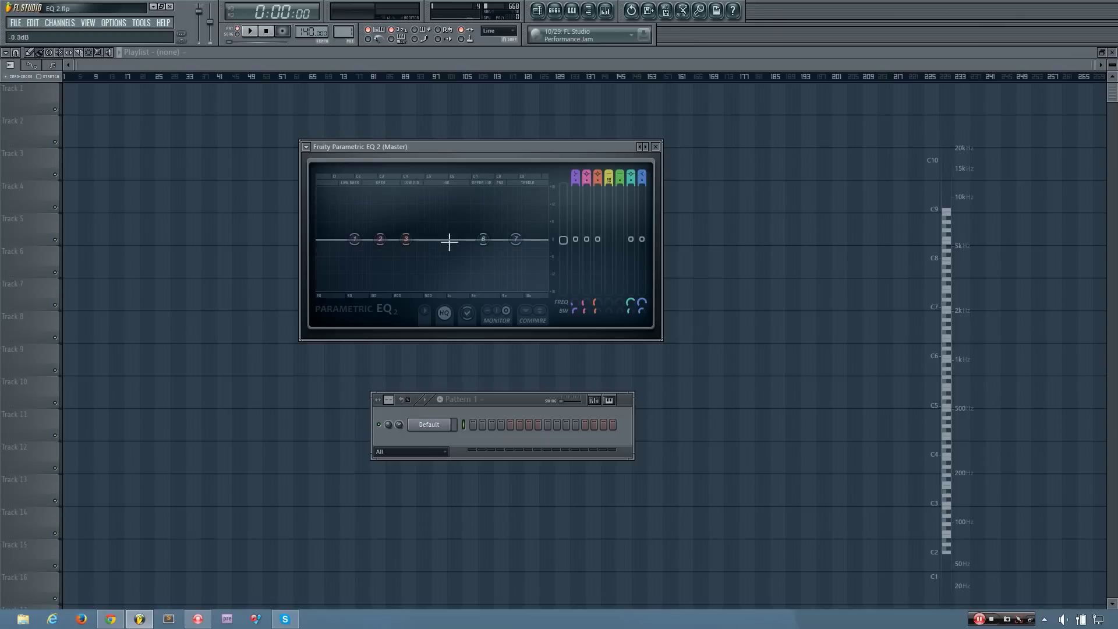
scroll(449, 243, down, 5)
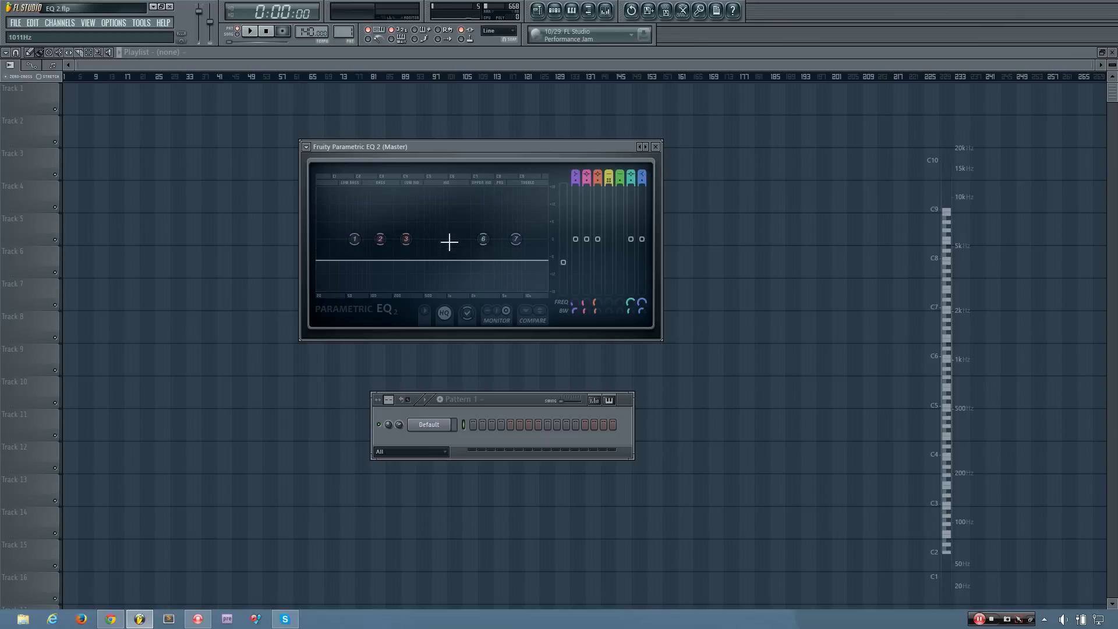
scroll(449, 243, up, 10)
scroll(449, 242, down, 2)
scroll(449, 243, up, 1)
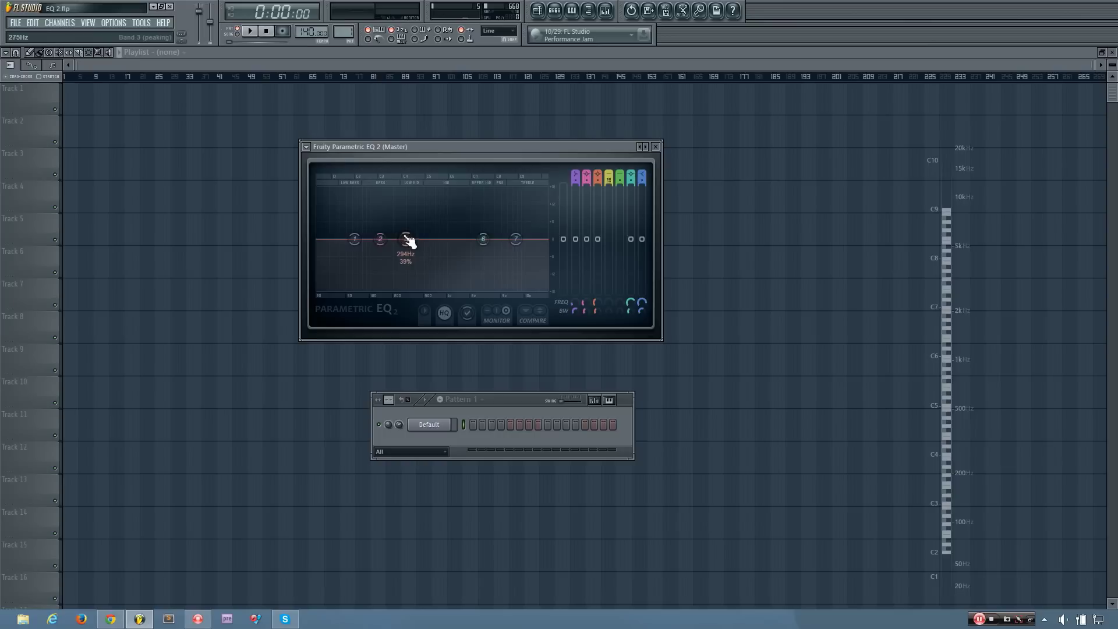
- Boost band 3 by about 5.7 dB, sweep its frequency across the spectrum, and readjust the band with its own controls
drag(406, 239, 423, 225)
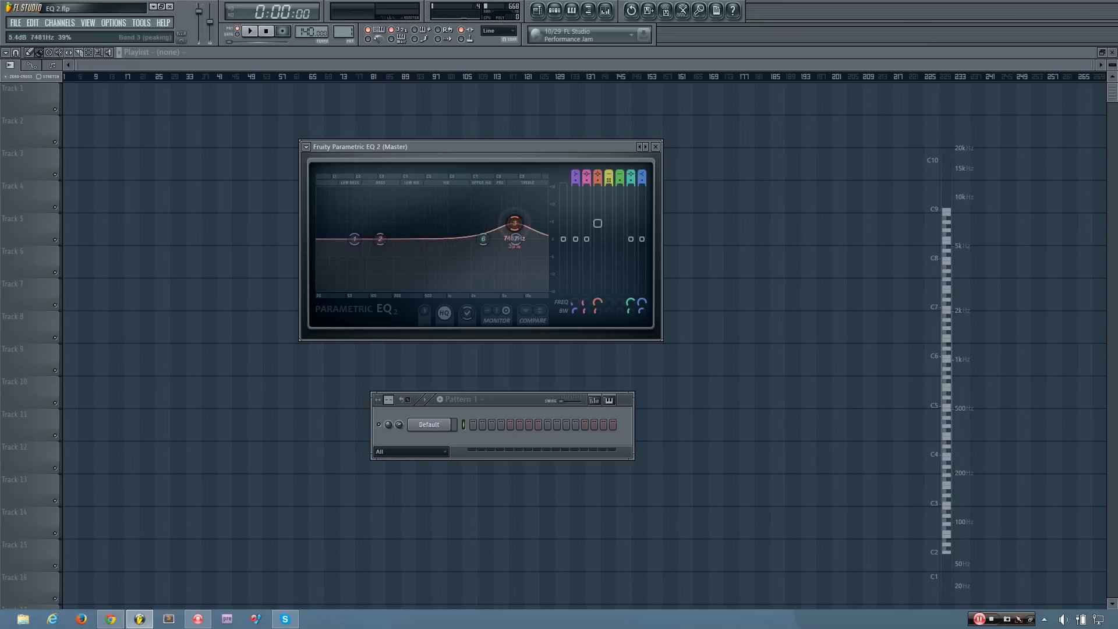
mouse_move(498, 223)
mouse_down()
mouse_move(470, 223)
mouse_move(496, 222)
mouse_up()
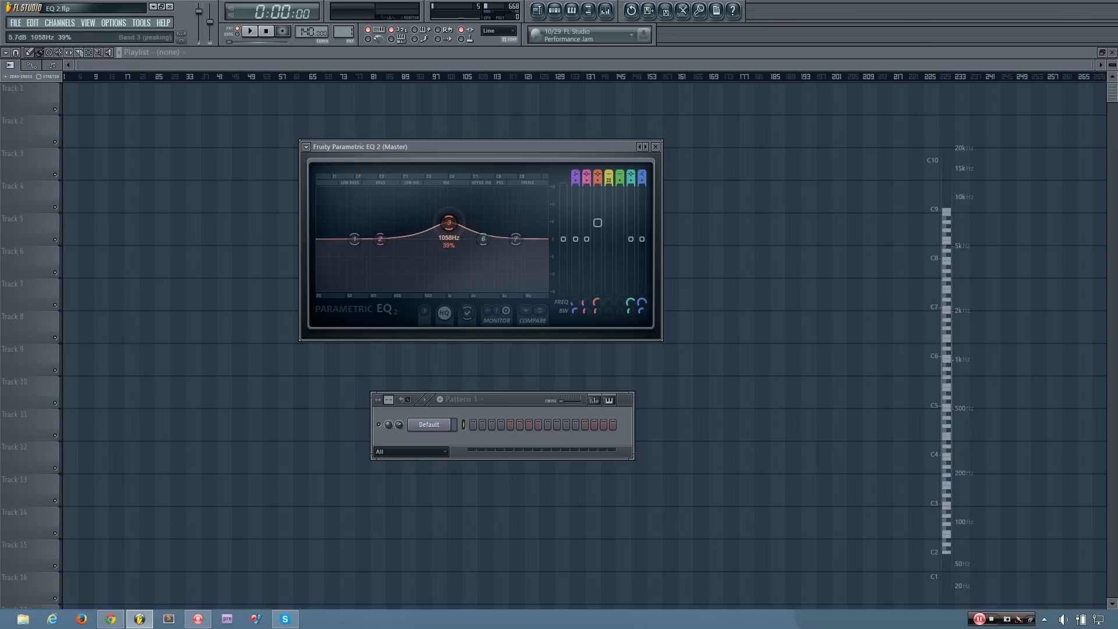
mouse_move(475, 221)
mouse_down()
mouse_move(425, 214)
mouse_move(464, 222)
mouse_up()
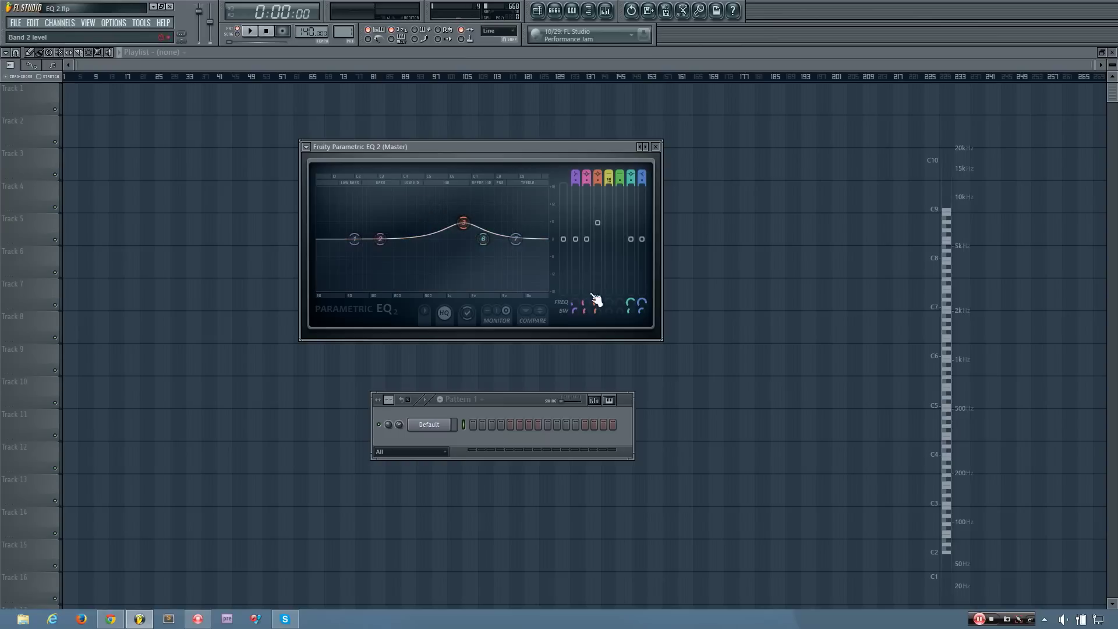
drag(597, 302, 597, 318)
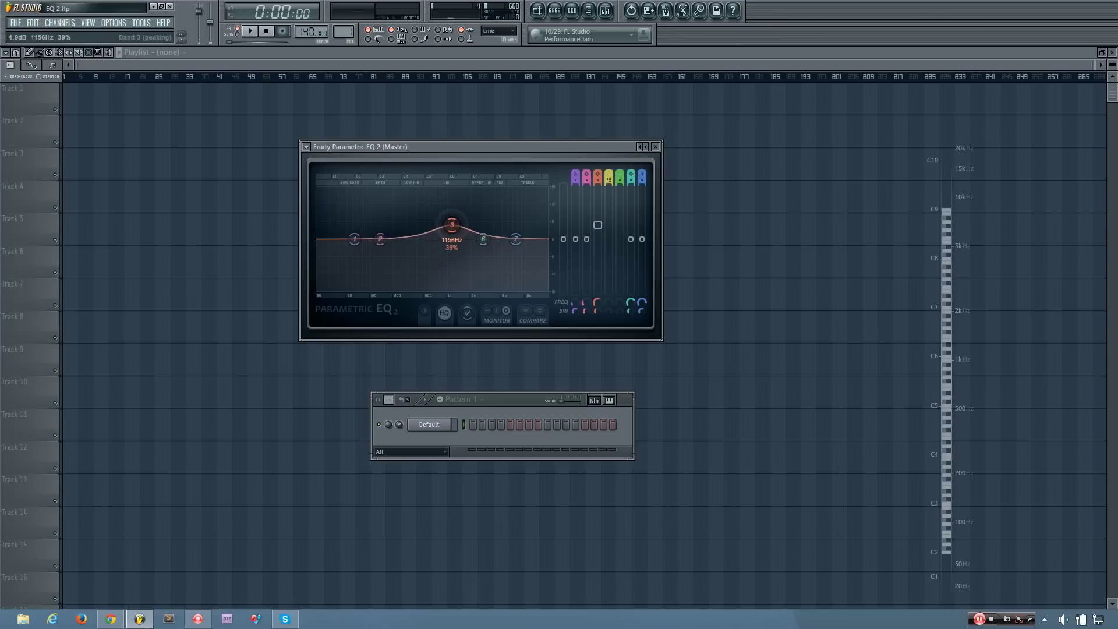
drag(422, 202, 452, 238)
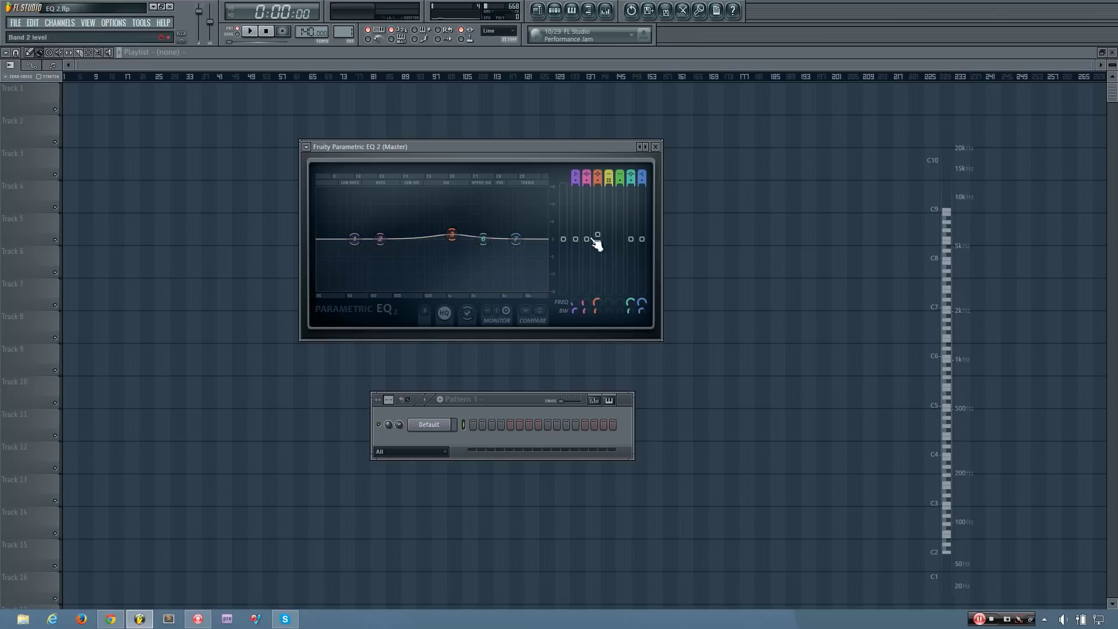
drag(596, 307, 598, 310)
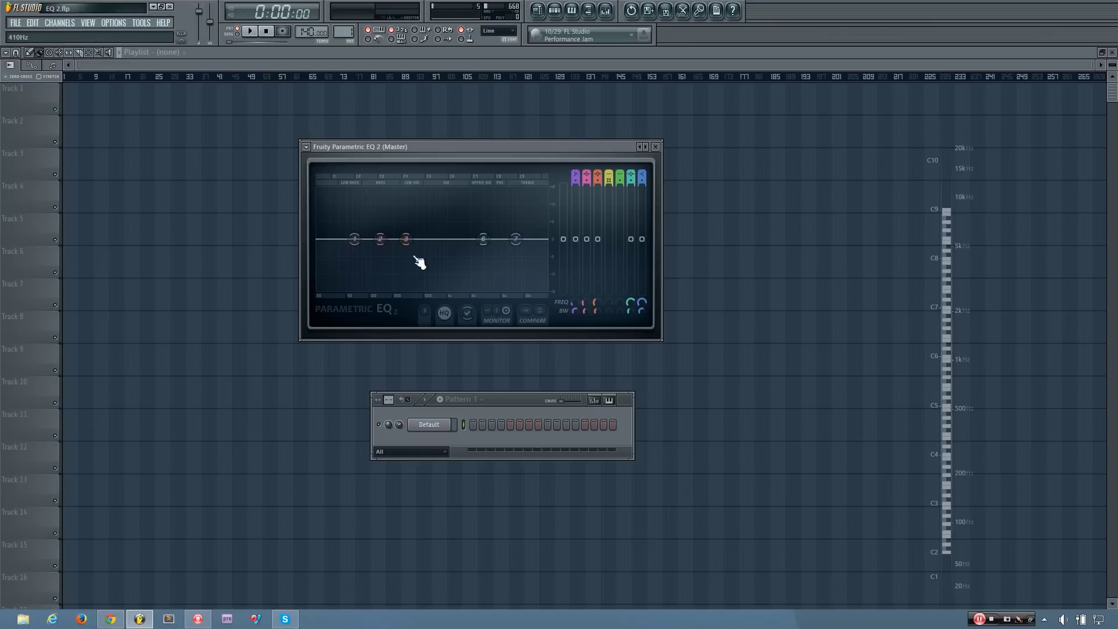
- Shape a first EQ curve by cutting bands 3 and 2 and boosting band 6 about 6 dB at about 4.9 kHz
drag(406, 240, 399, 269)
drag(484, 240, 501, 219)
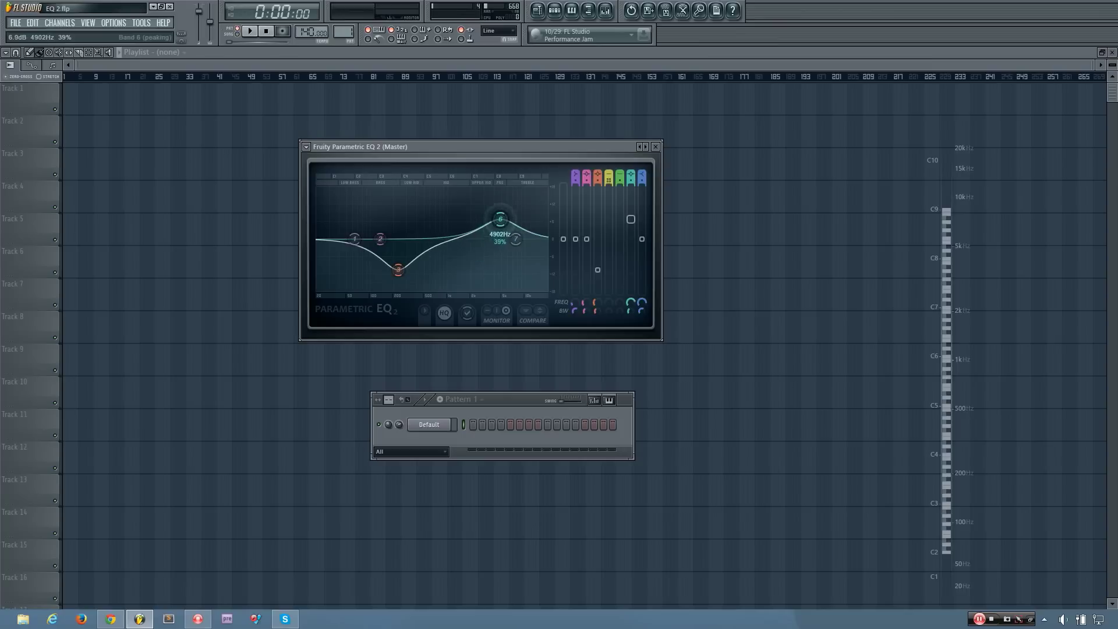
drag(380, 239, 392, 269)
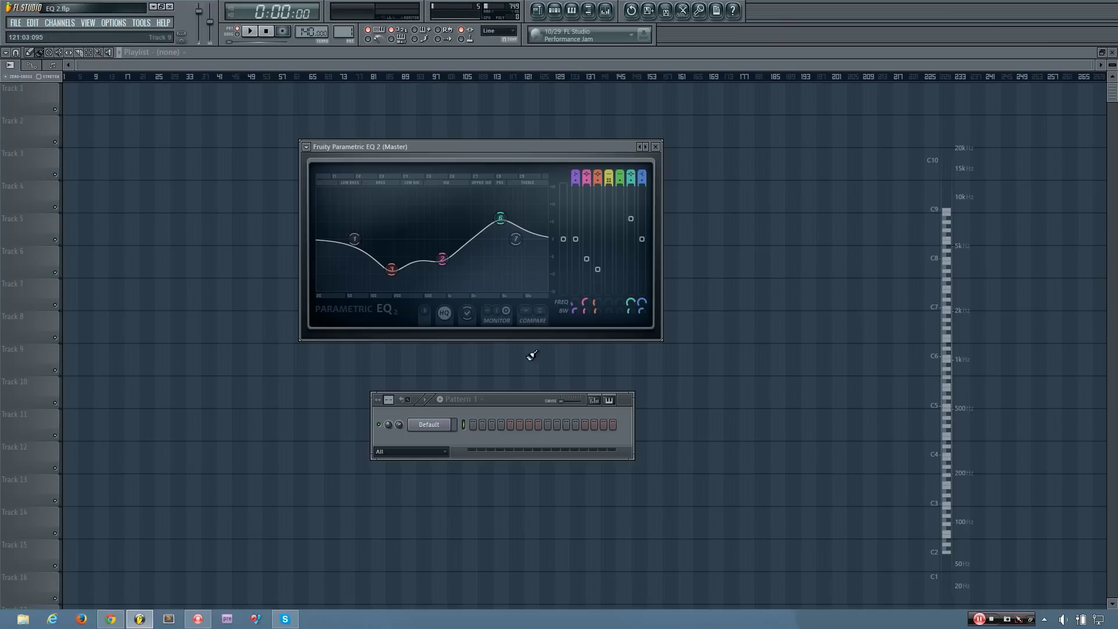
- Shape a contrasting curve by cutting band 6, boosting band 2, and moving band 3's cut to about 120 Hz
mouse_move(450, 275)
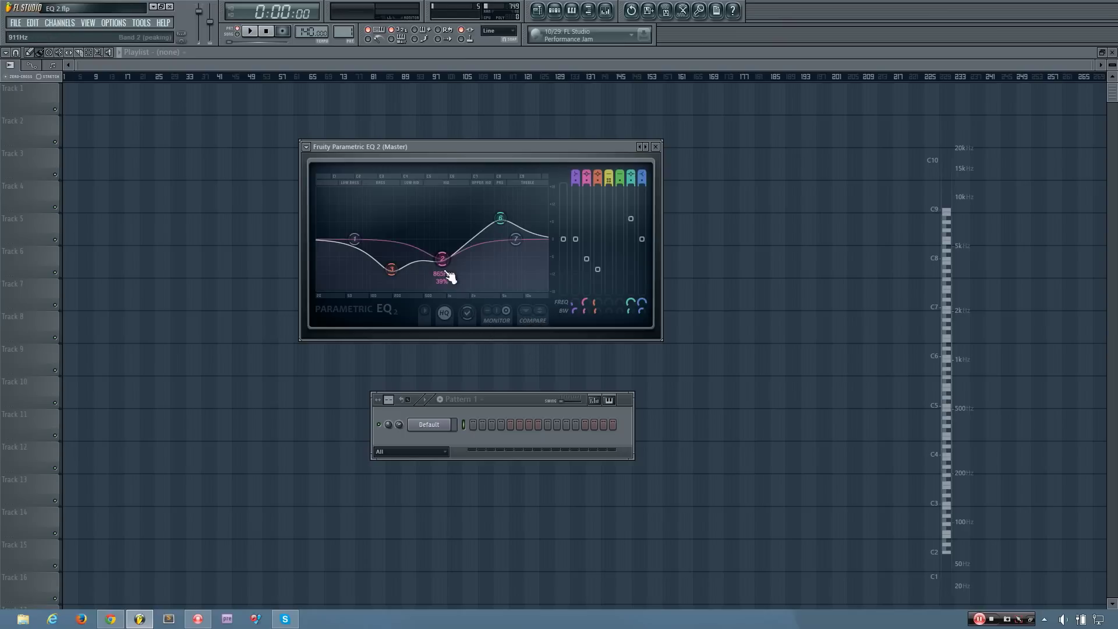
drag(446, 270, 496, 254)
drag(452, 225, 431, 214)
drag(391, 269, 377, 270)
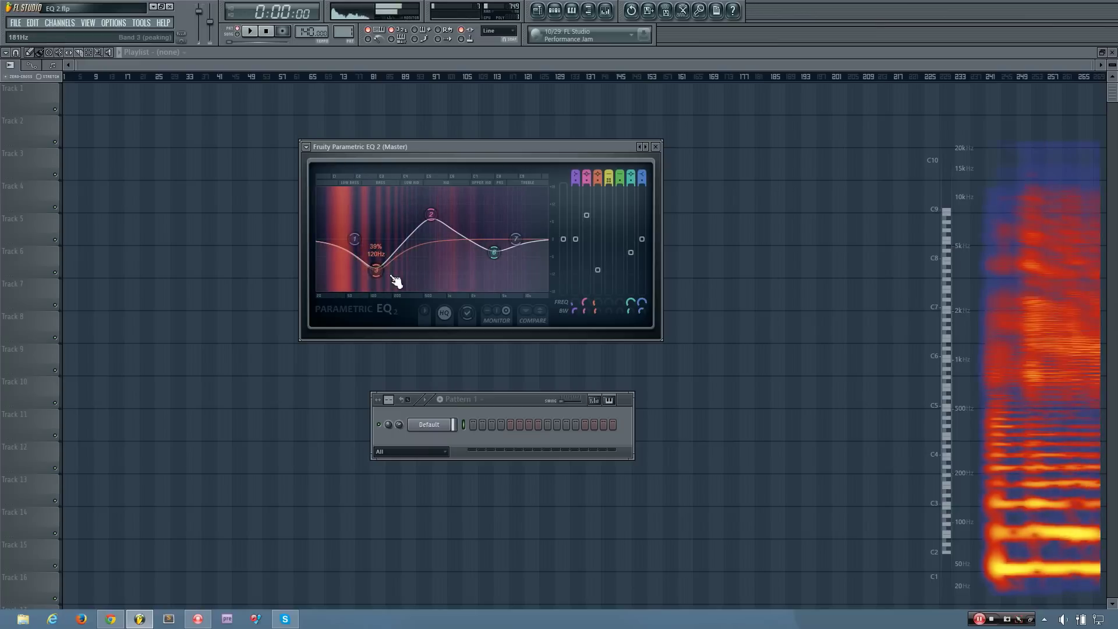
drag(431, 214, 446, 209)
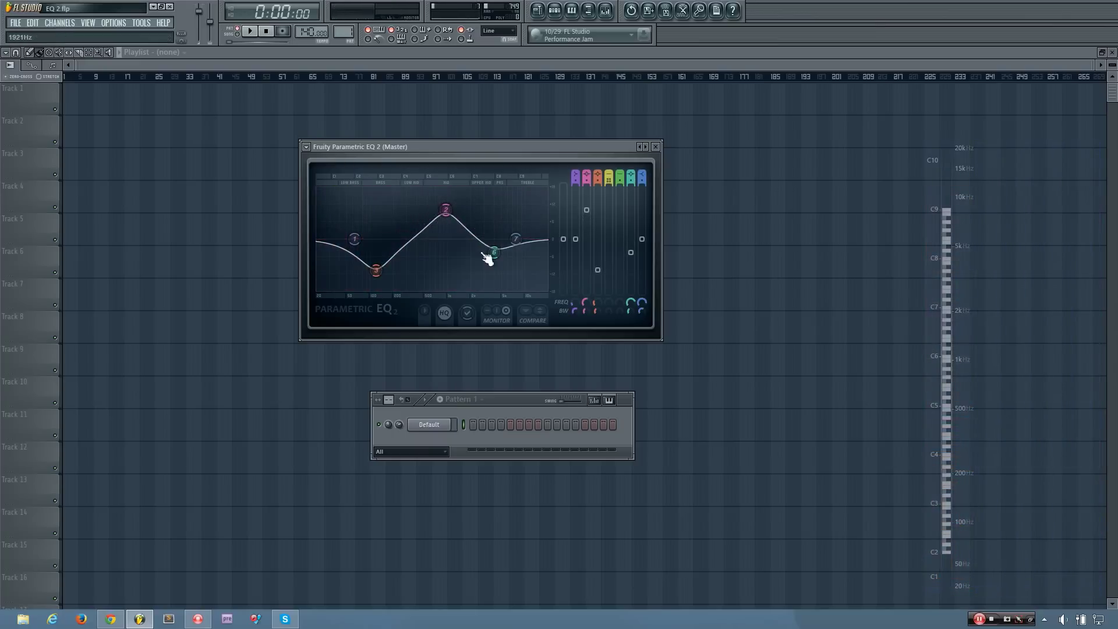
- Flip between the current and spare EQ states and play a test note to compare the two curves
click(545, 313)
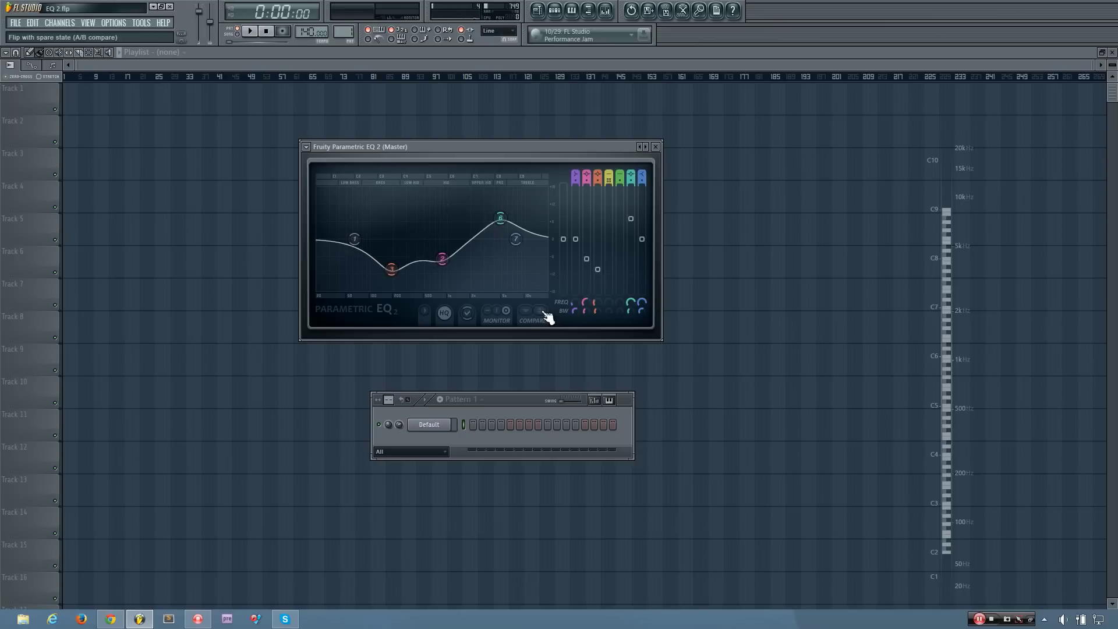
key(v)
key(v)
click(543, 311)
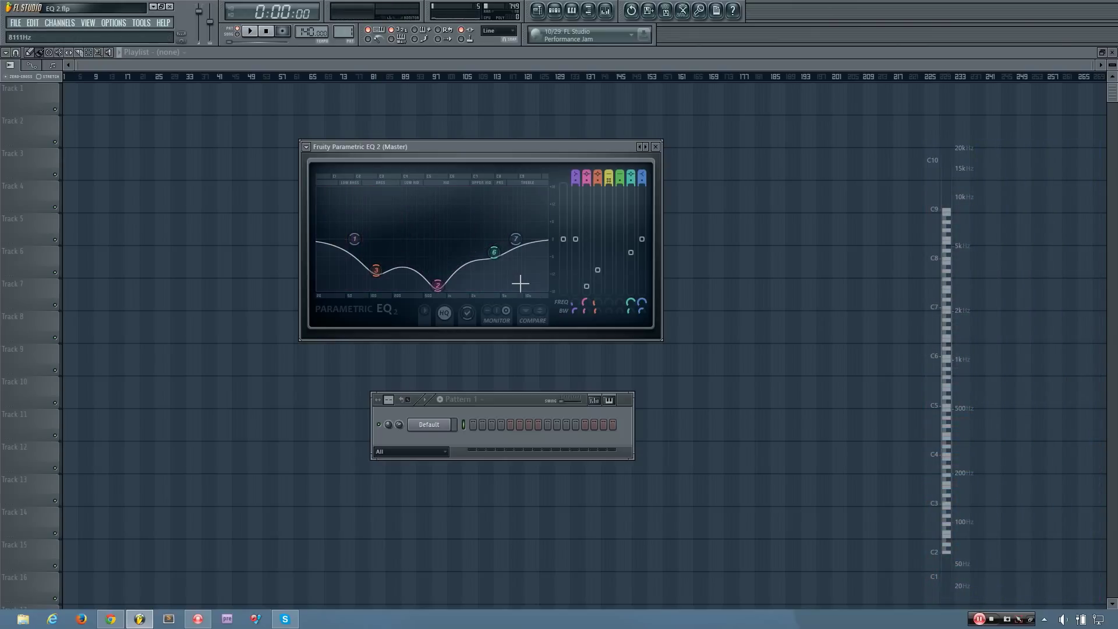
- Flip repeatedly between the deep band 2 cut and the spare state, comparing them on a sustained F4 note
click(542, 314)
click(542, 314)
click(541, 314)
click(542, 314)
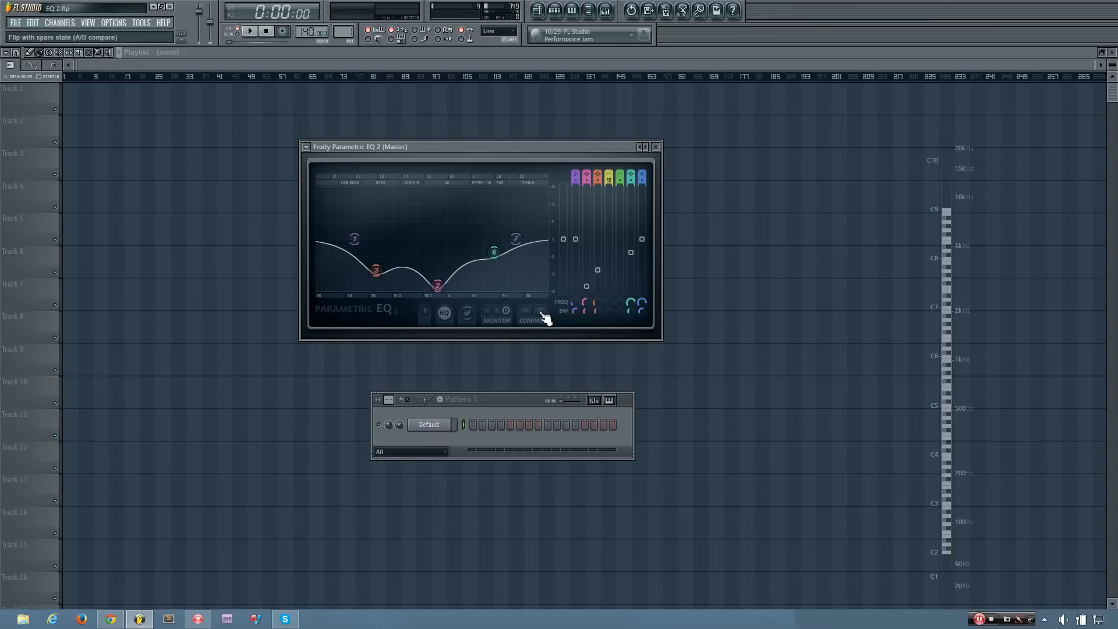
key(v)
click(542, 313)
click(542, 314)
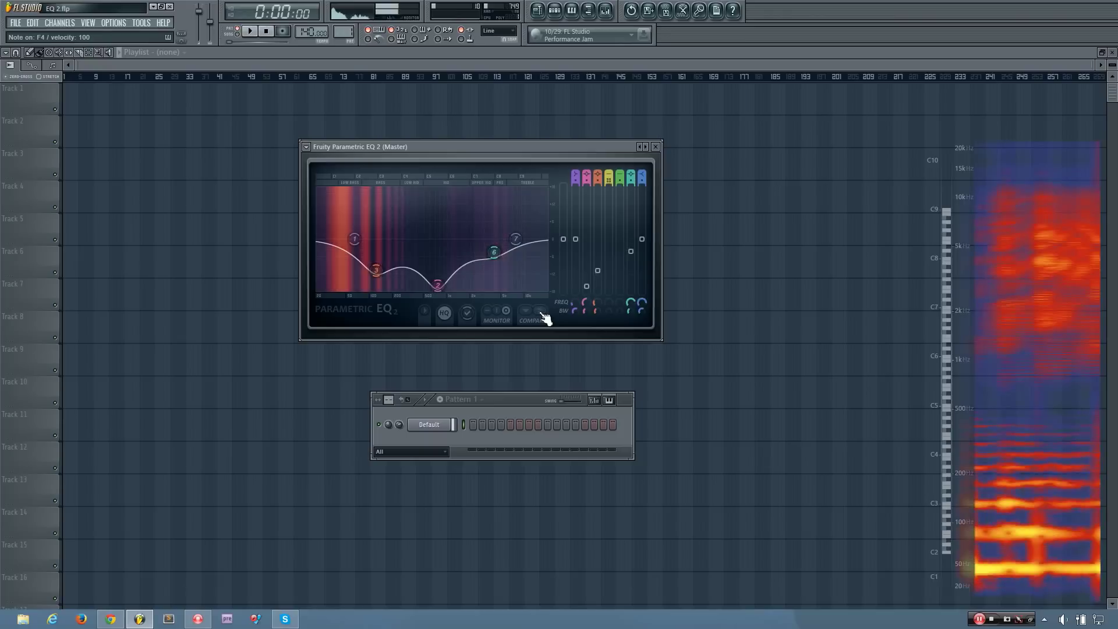
click(541, 313)
click(541, 314)
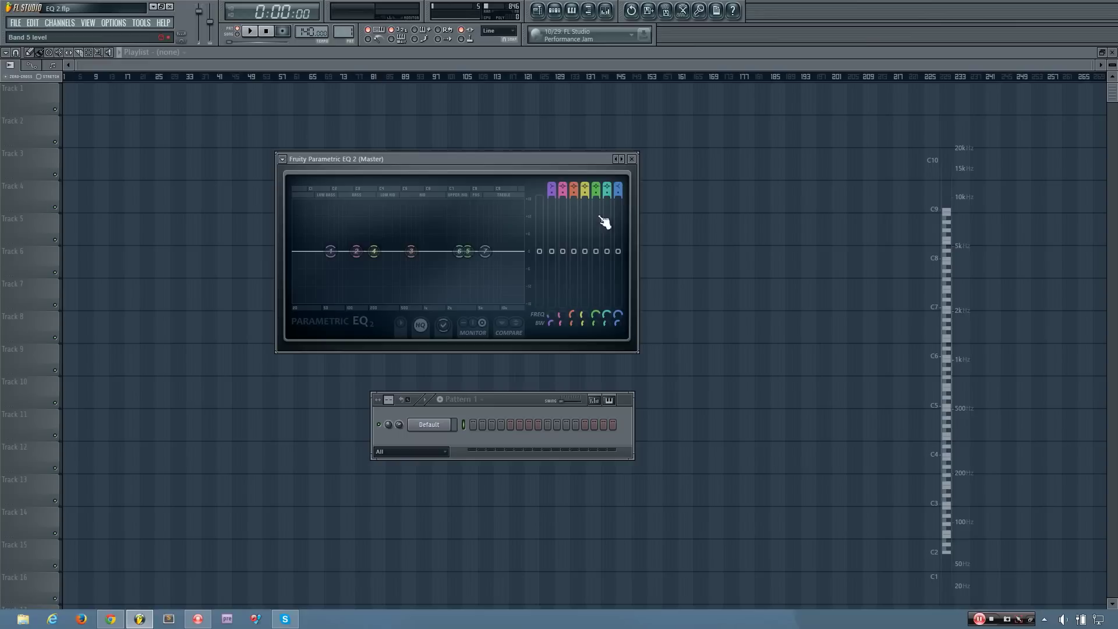
- Set band 7's filter type to Low pass and reset its bandwidth
mouse_move(617, 187)
mouse_down()
mouse_move(616, 210)
mouse_move(618, 180)
mouse_up()
right_click(616, 320)
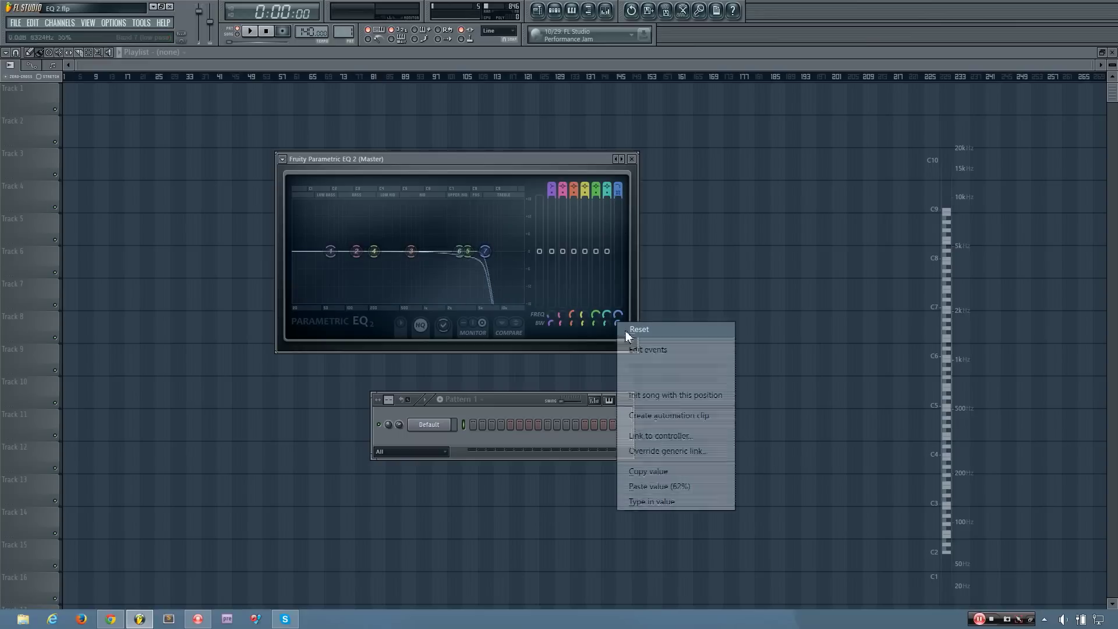
click(627, 330)
- Sweep band 7's low-pass cutoff down to about 267 Hz and bring it back up slightly
drag(618, 315, 618, 357)
drag(442, 251, 426, 251)
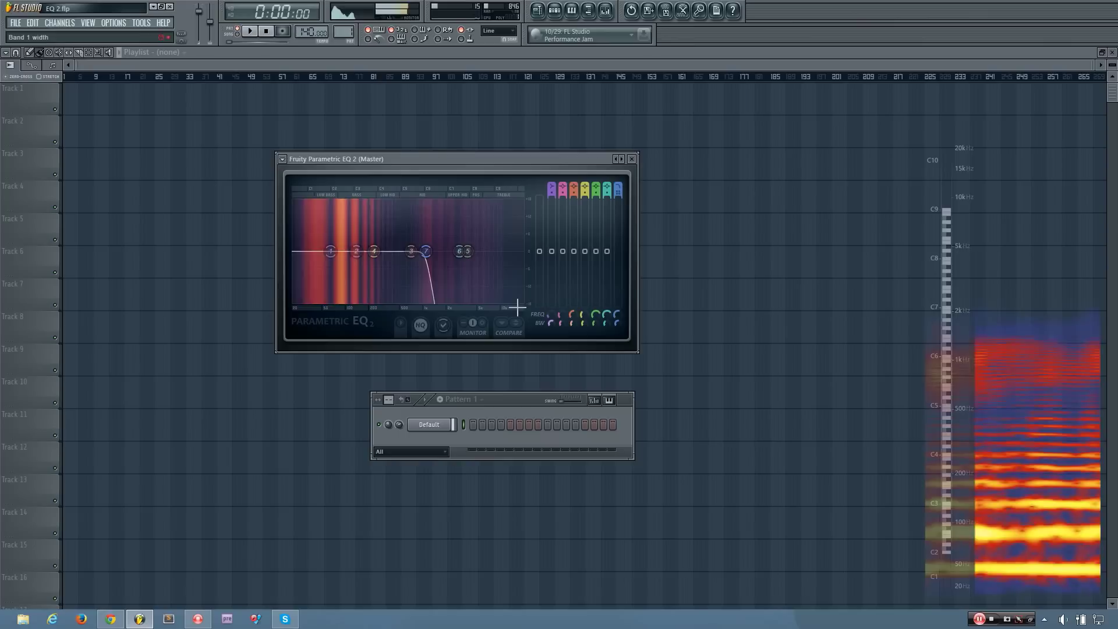
drag(433, 269, 373, 256)
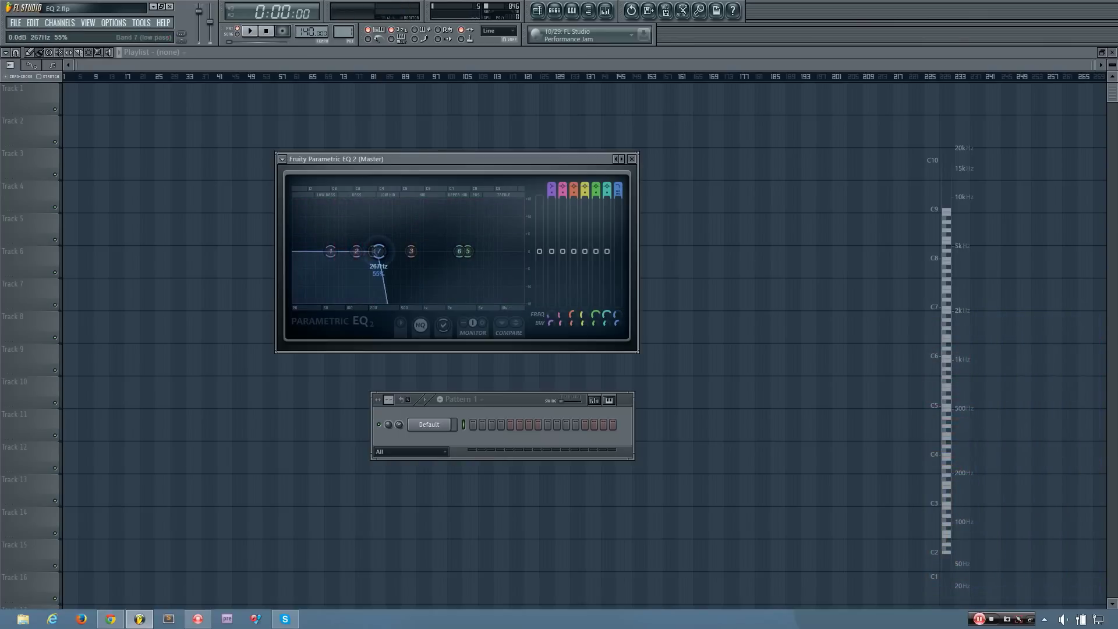
drag(375, 251, 386, 251)
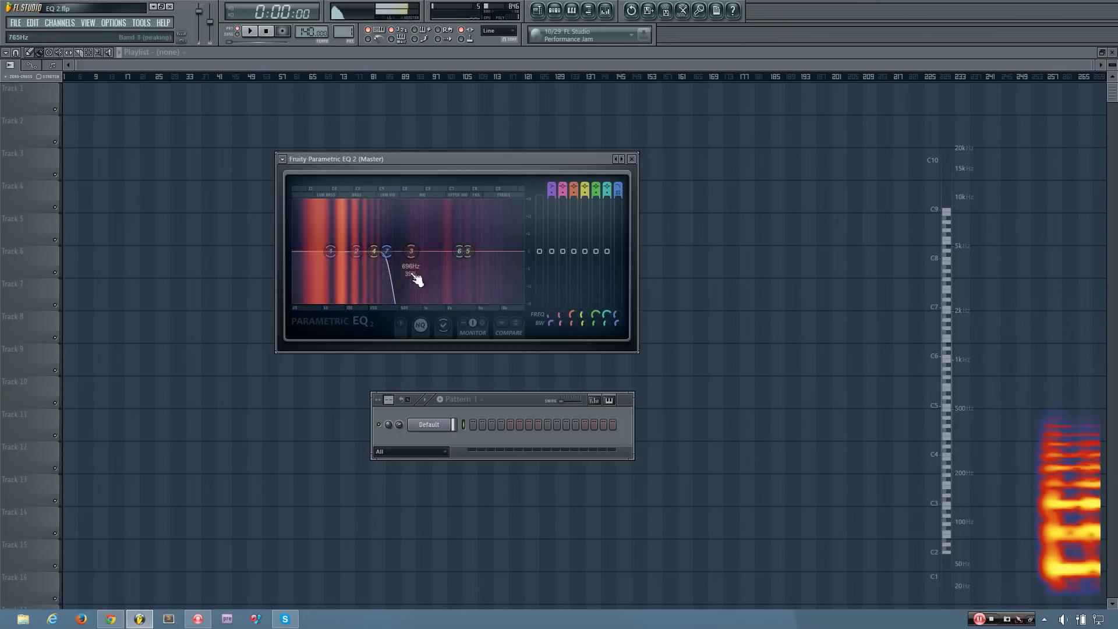
- Change the spectrum monitor mode and raise band 7's low-pass cutoff to the upper end of the spectrum
click(466, 323)
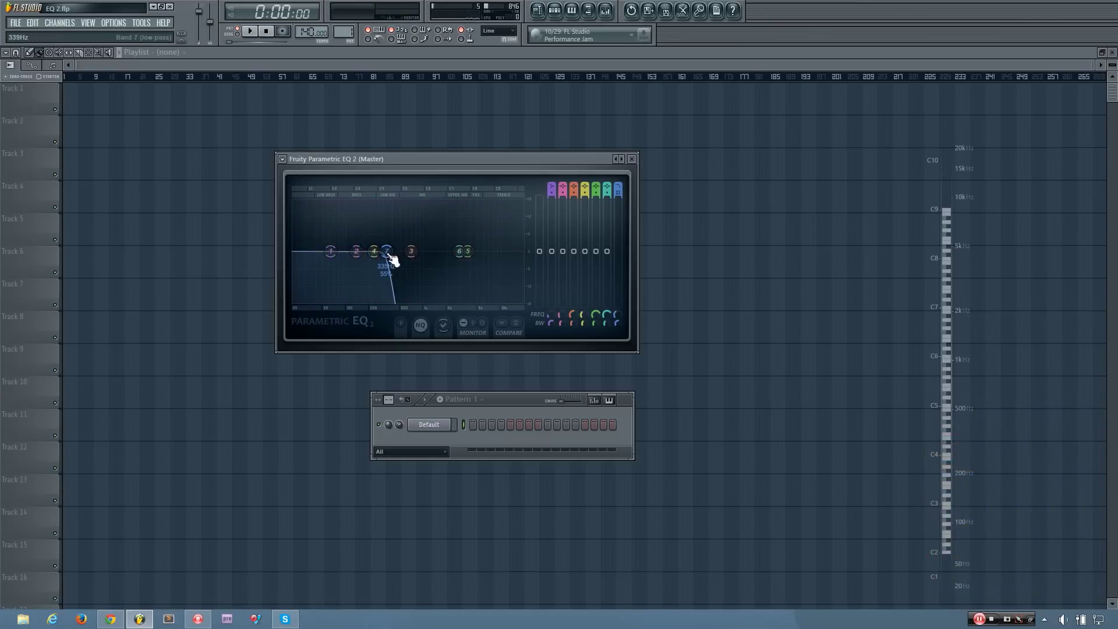
drag(392, 258, 421, 293)
alt+click(575, 291)
alt+click(607, 259)
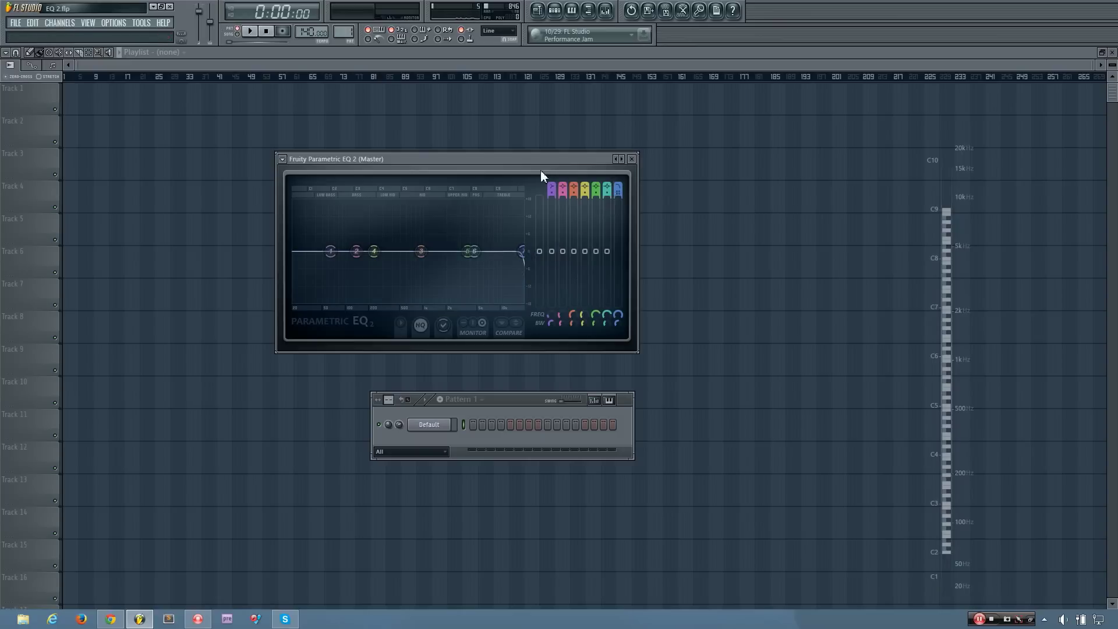
- Disable band 7 and shape a gentle curve by boosting bands 3 and 6 and cutting band 5 and band 4 at about 260 Hz
drag(542, 172, 490, 155)
scroll(581, 179, down, 1)
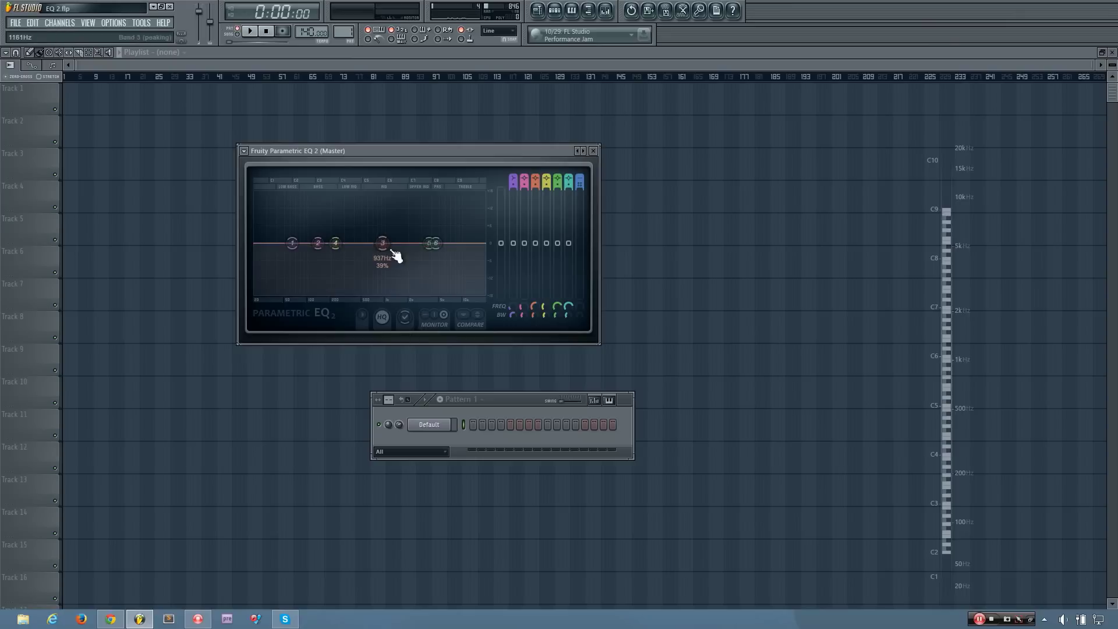
drag(384, 243, 341, 257)
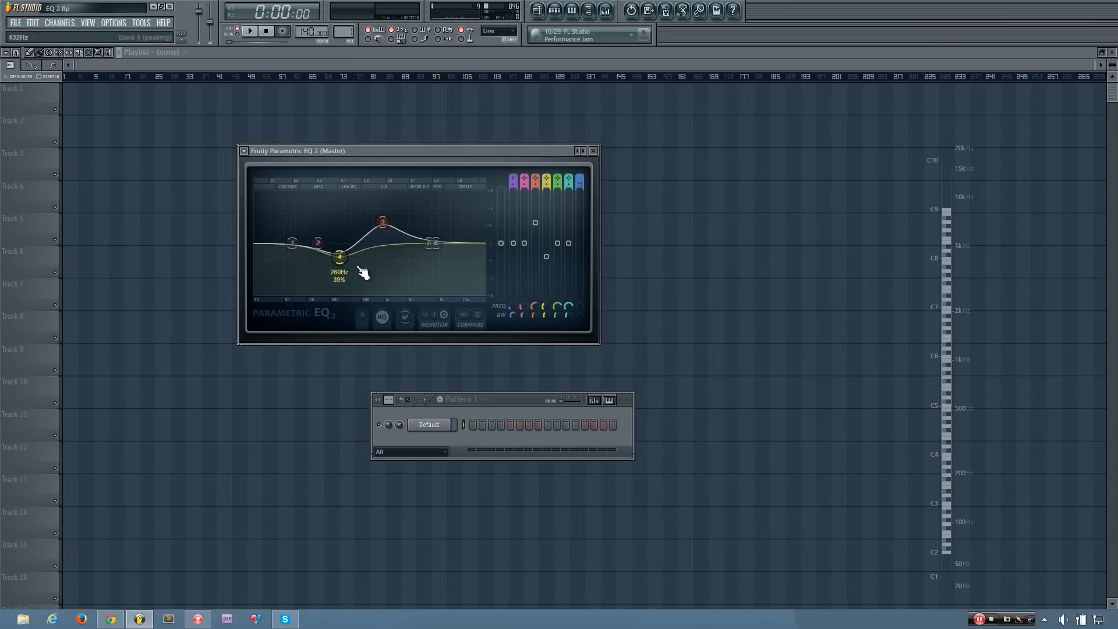
drag(439, 253, 417, 275)
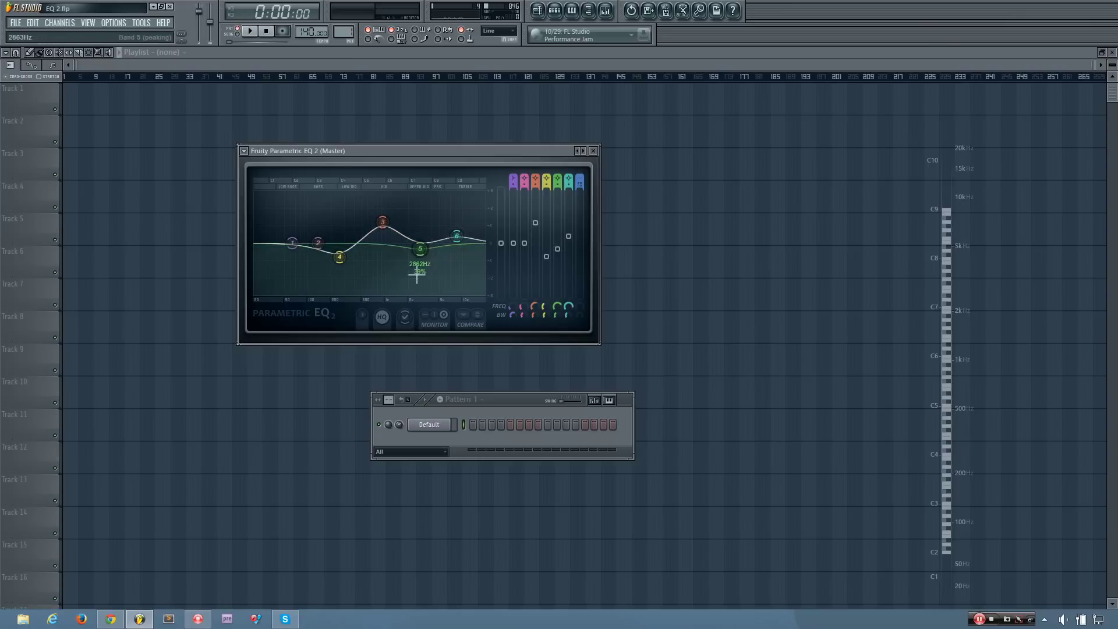
- Hide the band tokens and reset bands 5 and 3 on the EQ curve
click(407, 321)
right_click(420, 250)
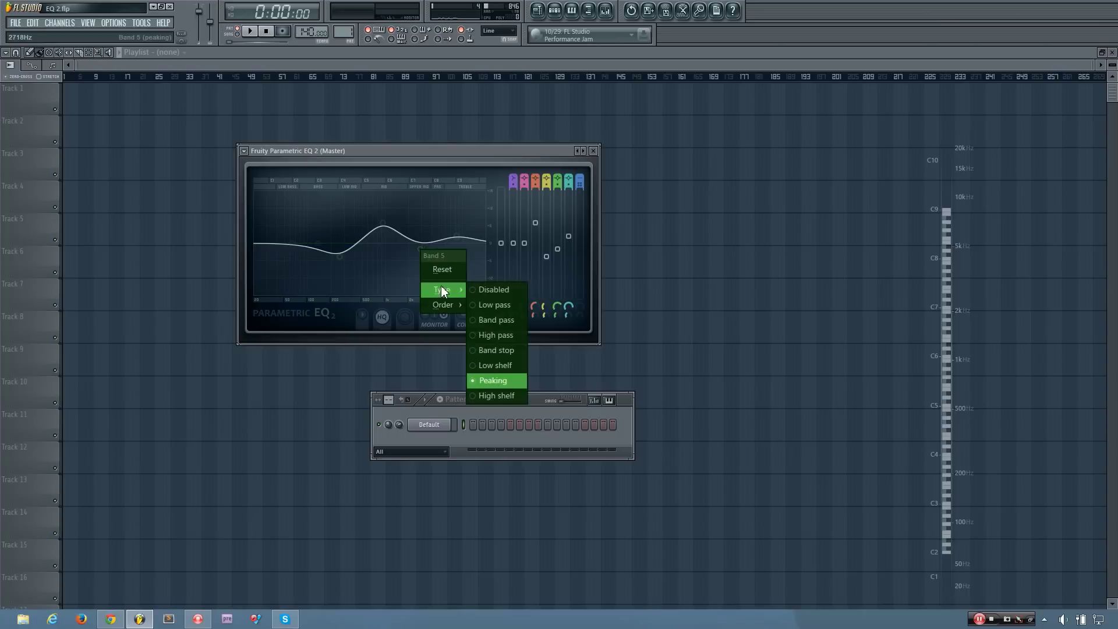
click(443, 268)
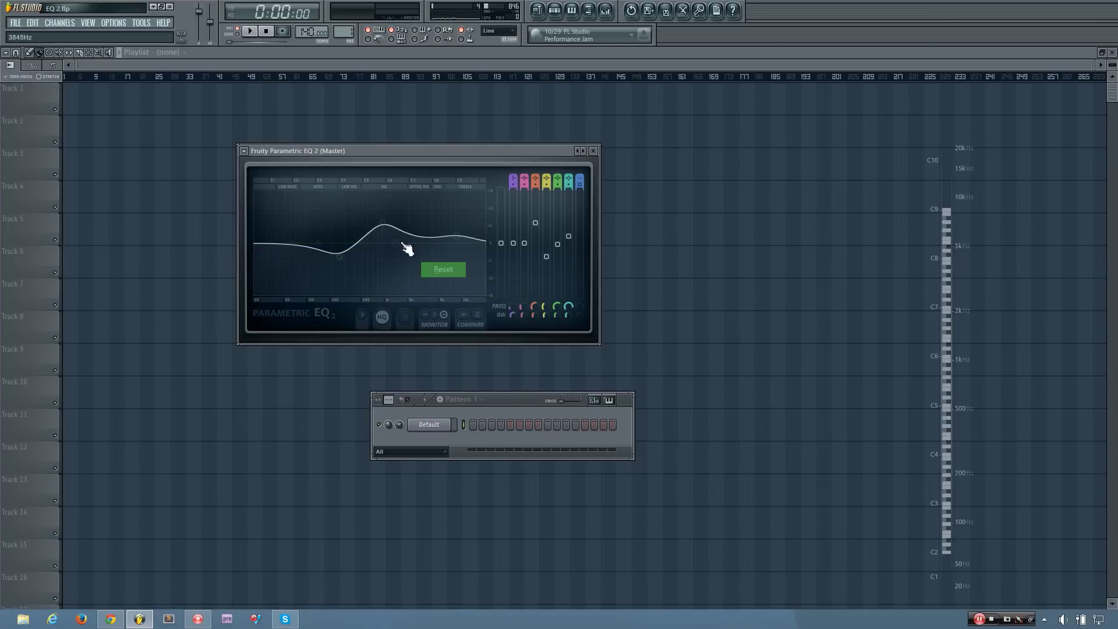
right_click(386, 224)
click(403, 244)
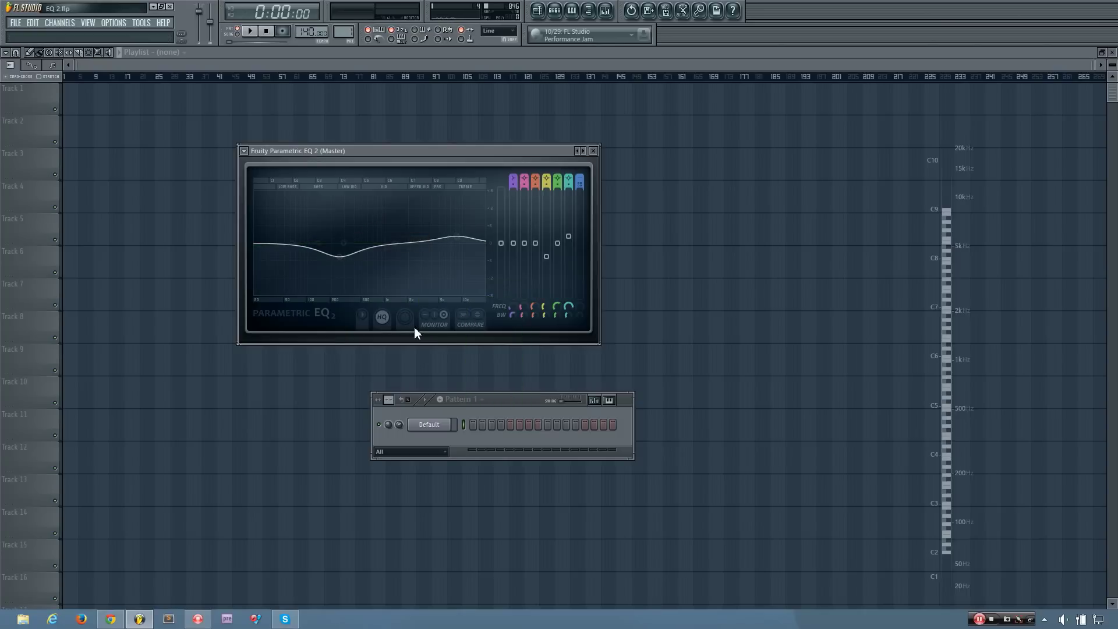
- Shape the curve with the tokens hidden by boosting bands 2 and 3 and cutting bands 4 and 5, and show the tokens again
drag(344, 243, 335, 269)
drag(318, 243, 309, 222)
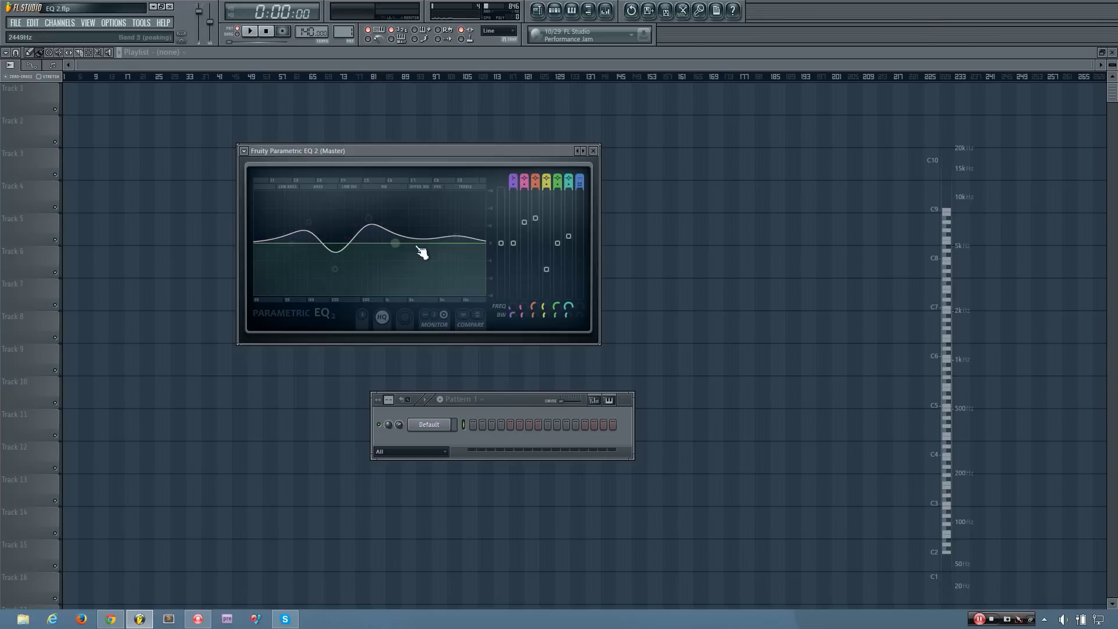
drag(402, 248, 415, 263)
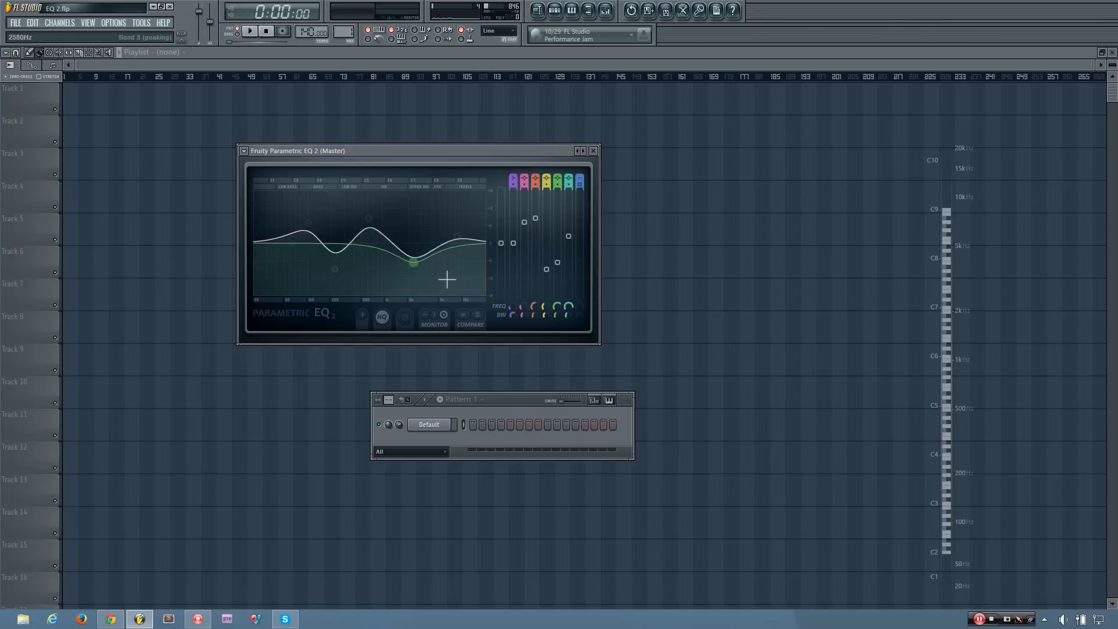
click(411, 322)
mouse_move(418, 265)
mouse_down()
mouse_move(465, 207)
mouse_move(484, 204)
mouse_move(408, 222)
mouse_move(402, 260)
mouse_up()
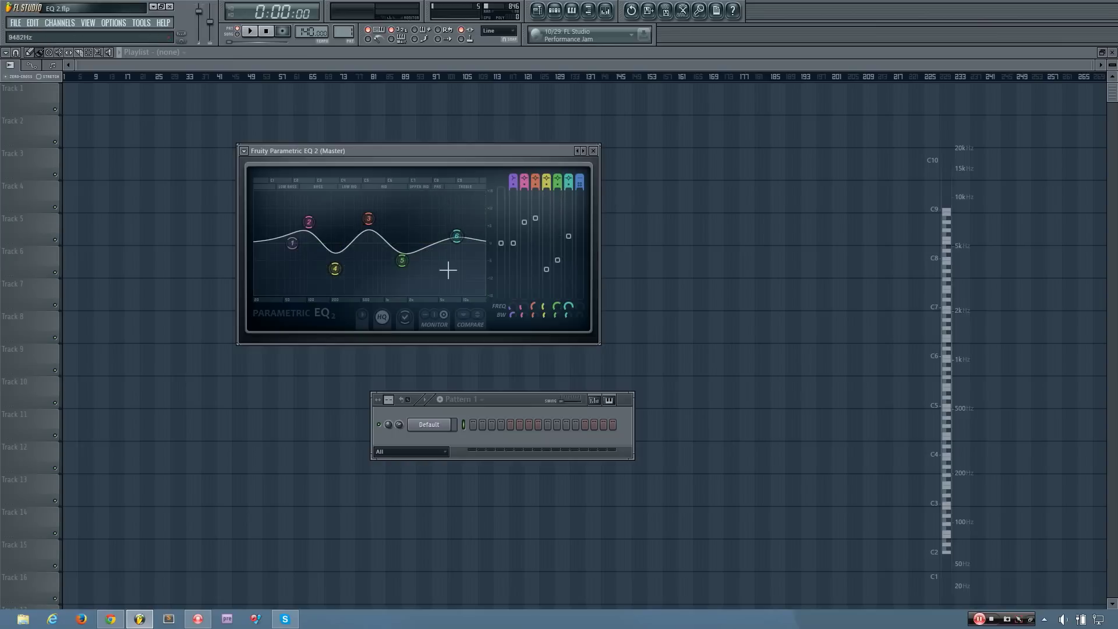
- Reset the levels of bands 2 to 6 to 0 dB to flatten the curve
alt+click(535, 226)
alt+click(528, 234)
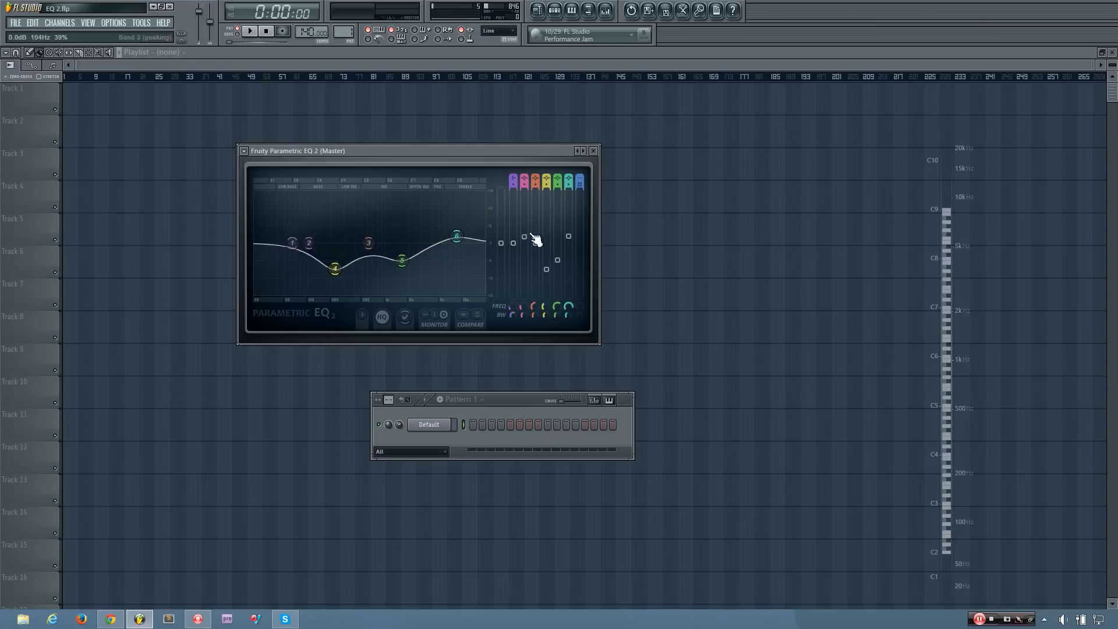
alt+click(555, 249)
alt+click(566, 250)
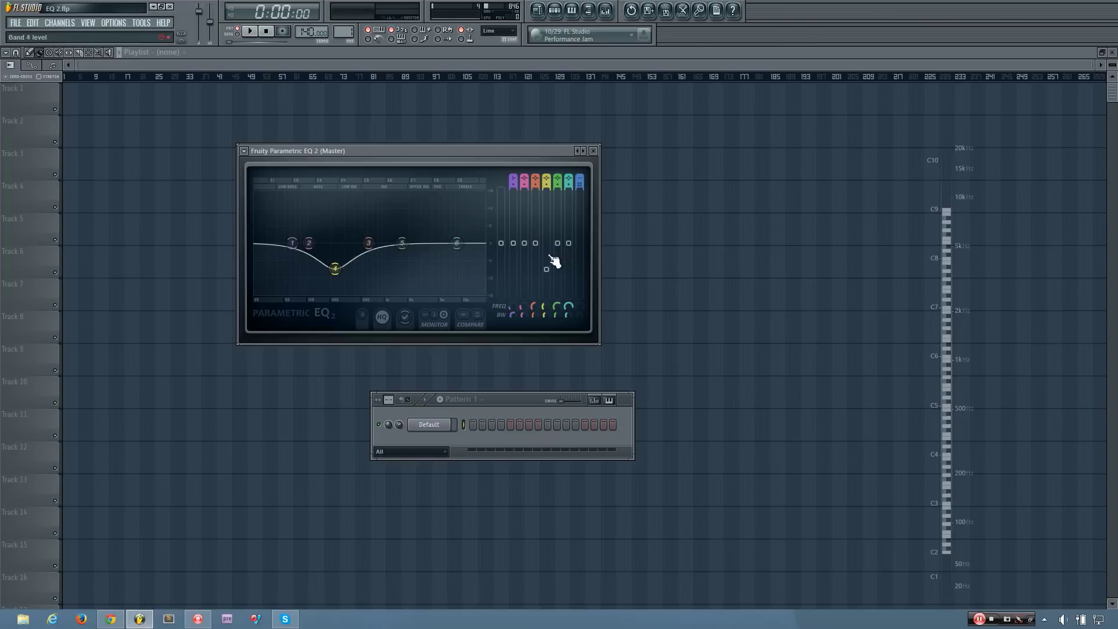
drag(547, 269, 546, 242)
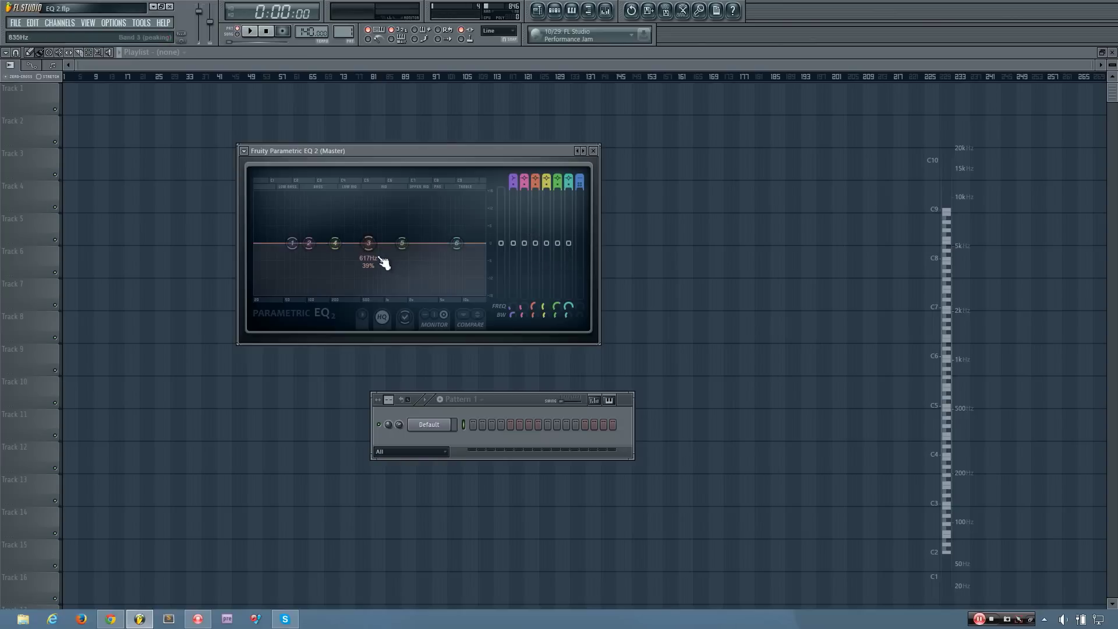
- Turn off high-quality oversampling and reshape the curve by cutting band 3, boosting band 5 and cutting band 4 at about 517 Hz
click(383, 318)
drag(368, 243, 329, 277)
drag(402, 243, 395, 216)
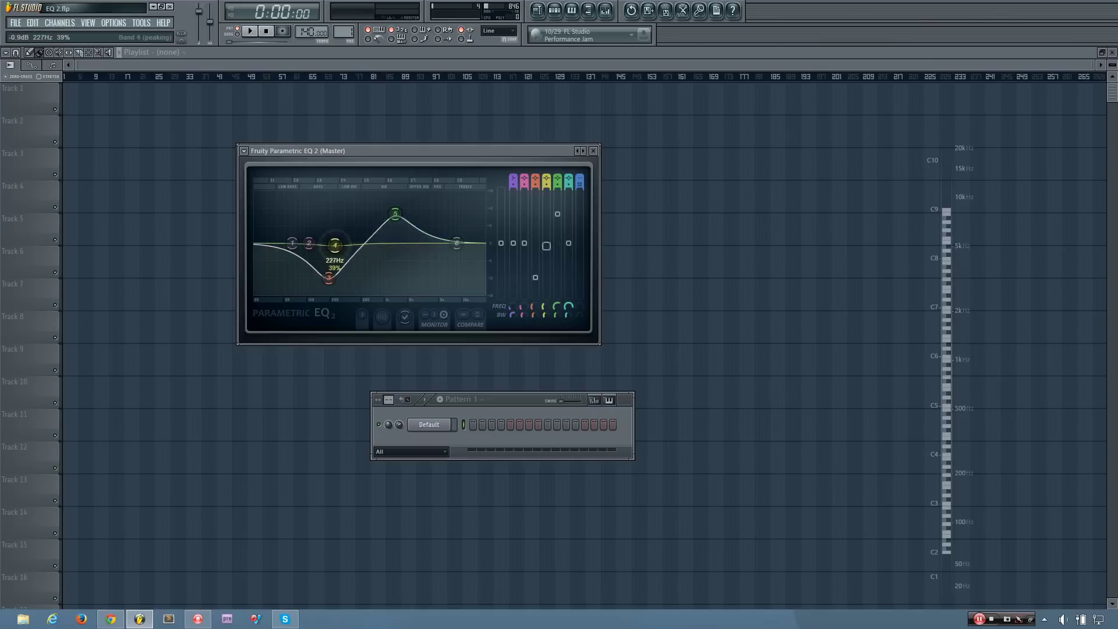
drag(334, 243, 367, 267)
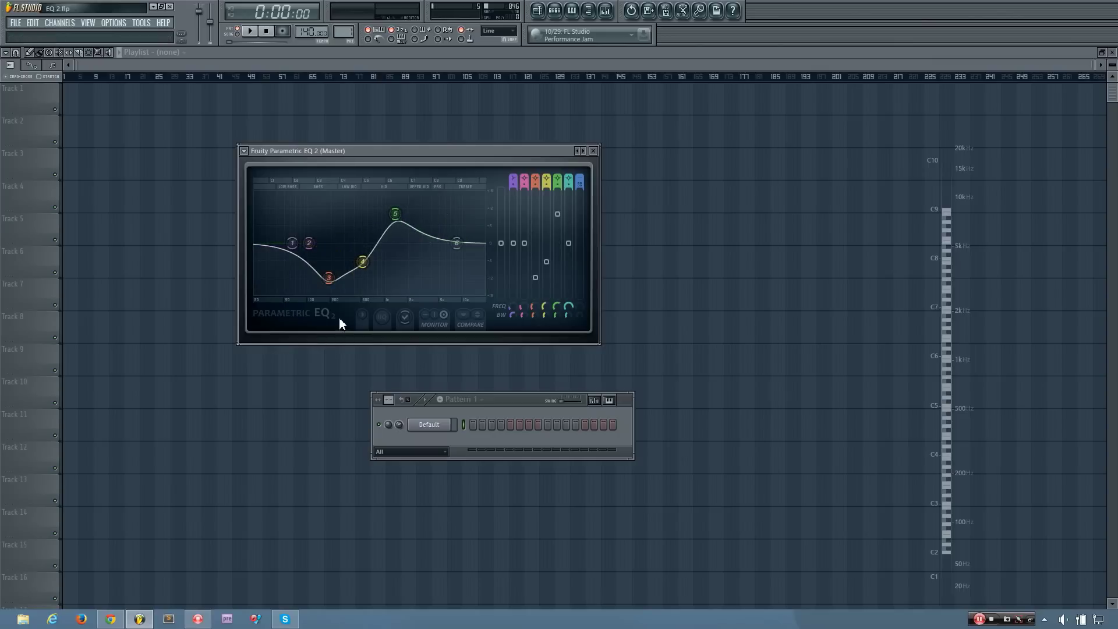
- Return the levels of bands 3, 4 and 5 to 0 dB
alt+click(535, 266)
alt+click(546, 270)
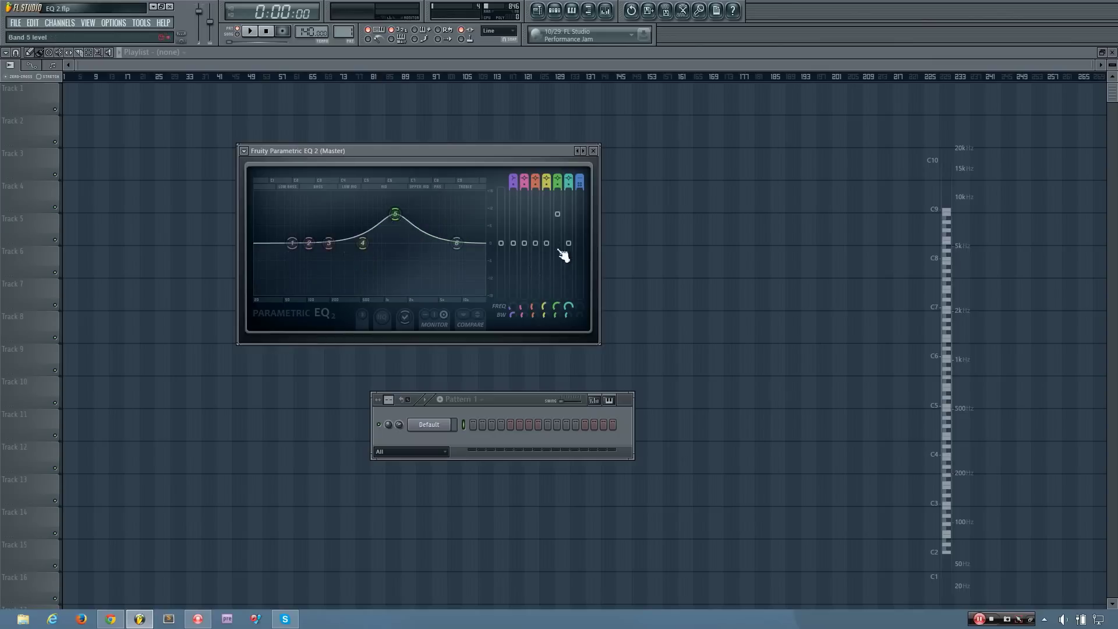
alt+click(558, 249)
- Toggle the High precision monitor option and shift the EQ window slightly across the workspace
click(362, 317)
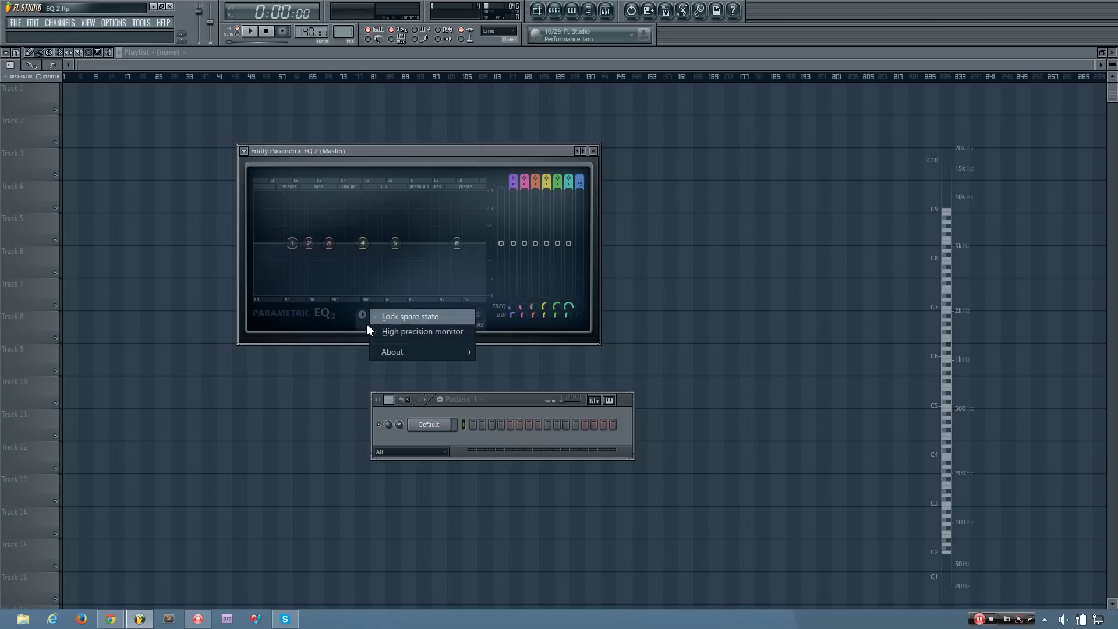
click(408, 336)
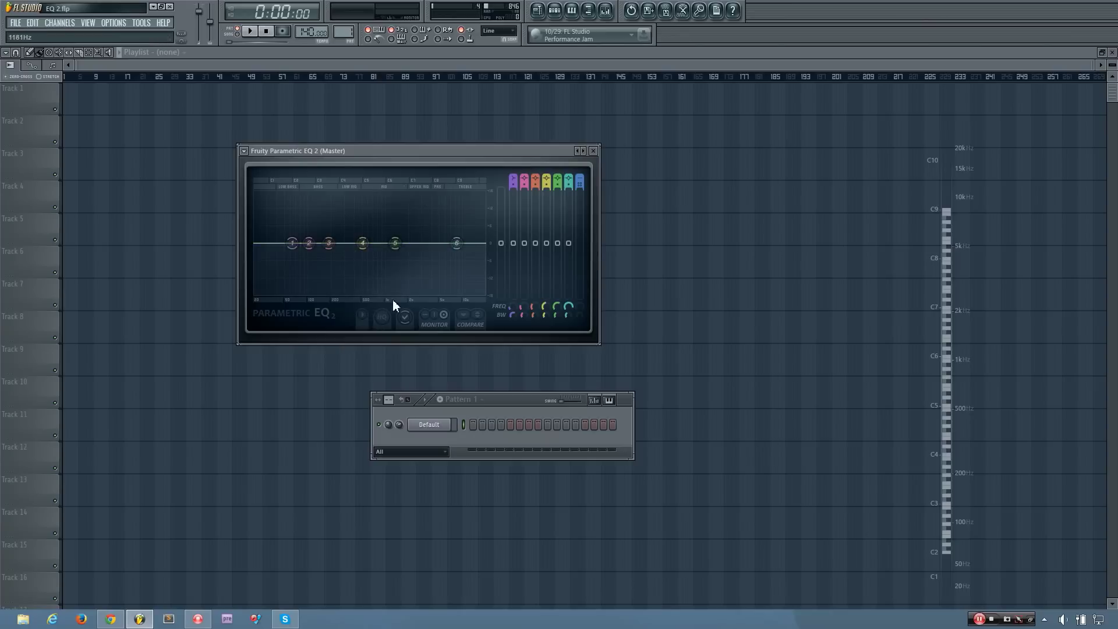
click(363, 316)
drag(444, 155, 451, 154)
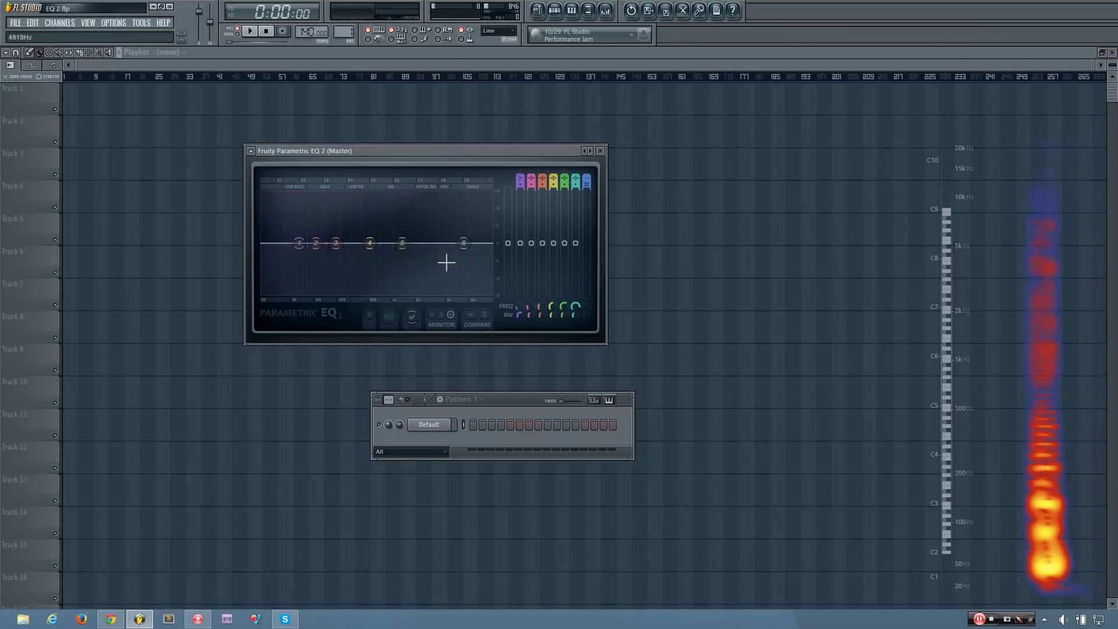
- Try out the High precision monitor option while playing test notes, and switch it back off
click(371, 317)
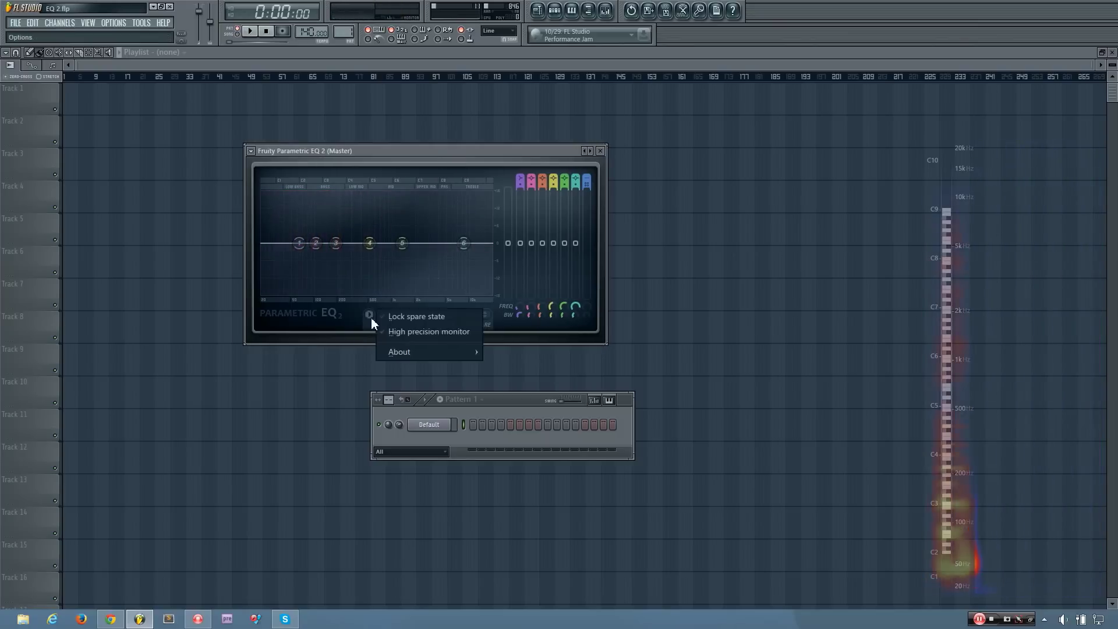
click(401, 331)
key(v)
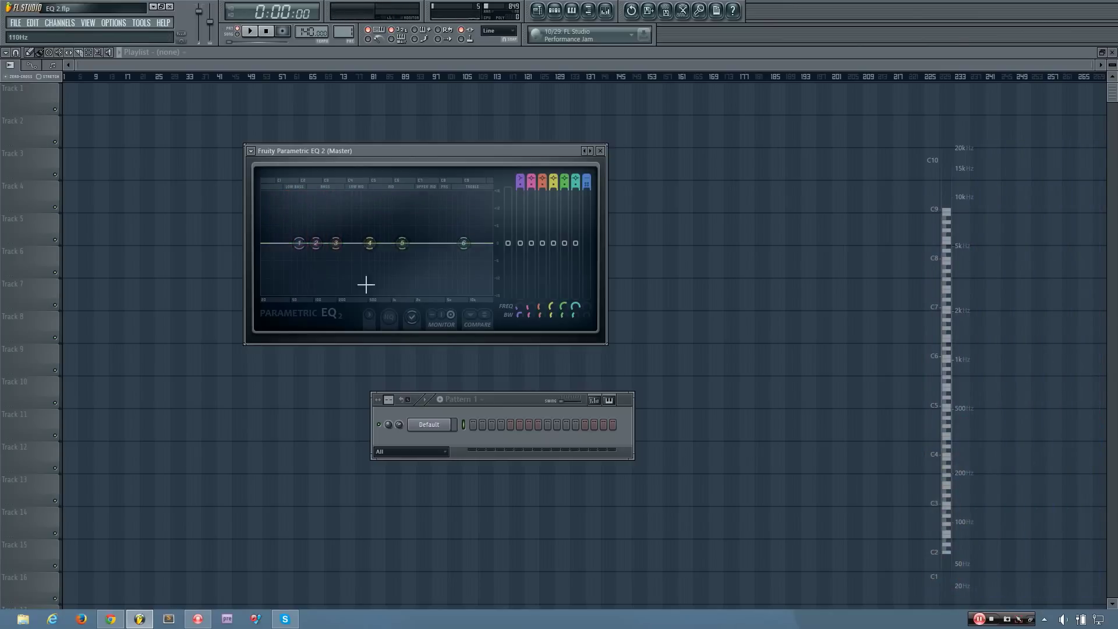
key(v)
key(v)
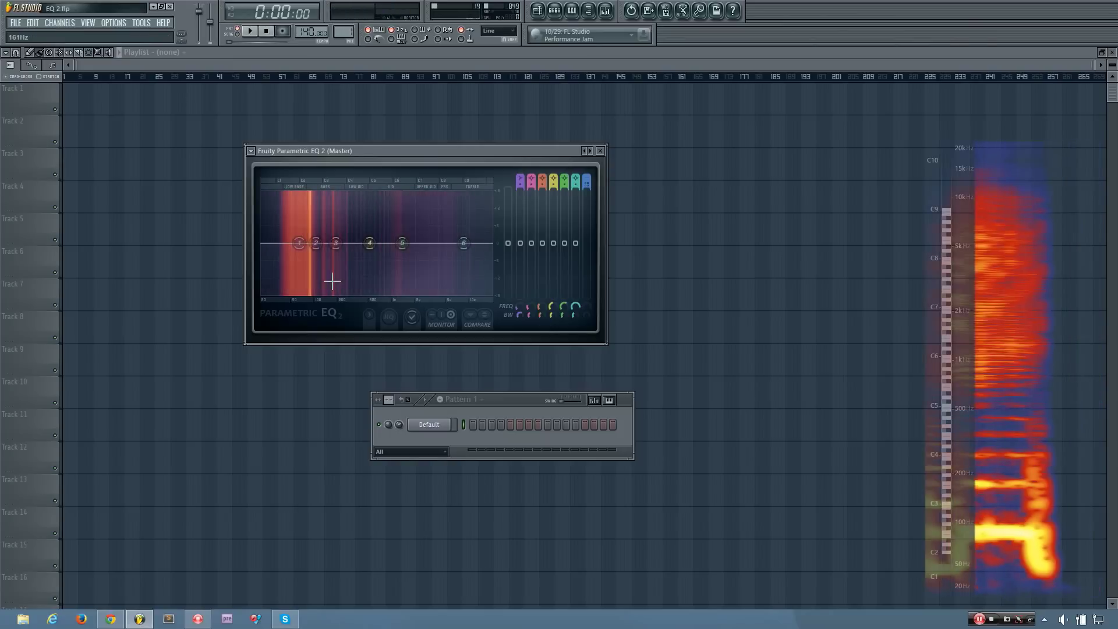
click(373, 319)
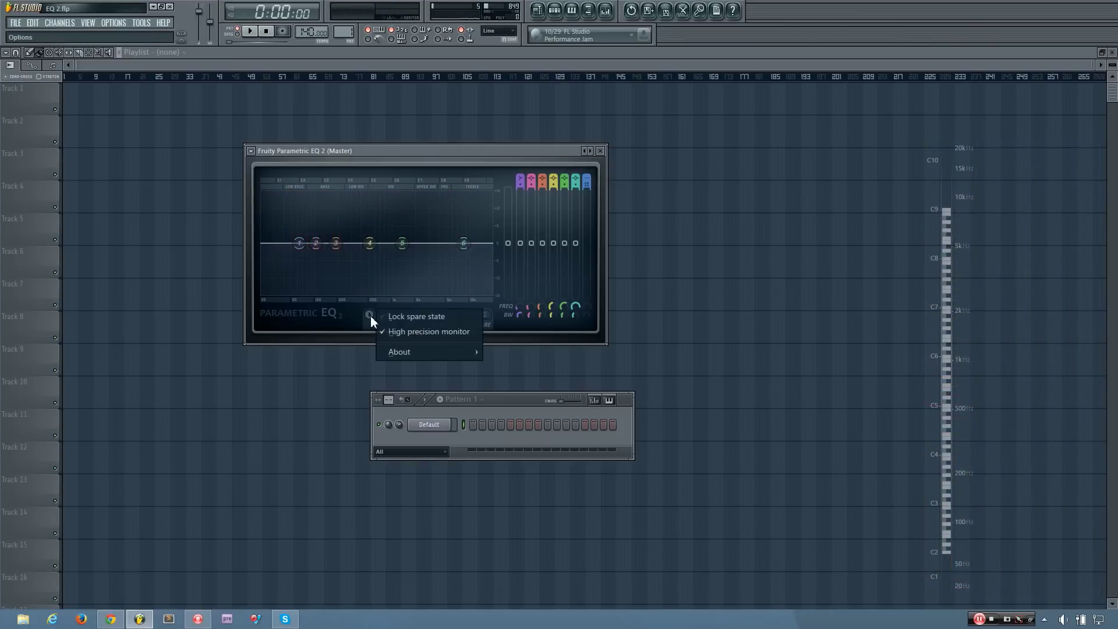
click(411, 332)
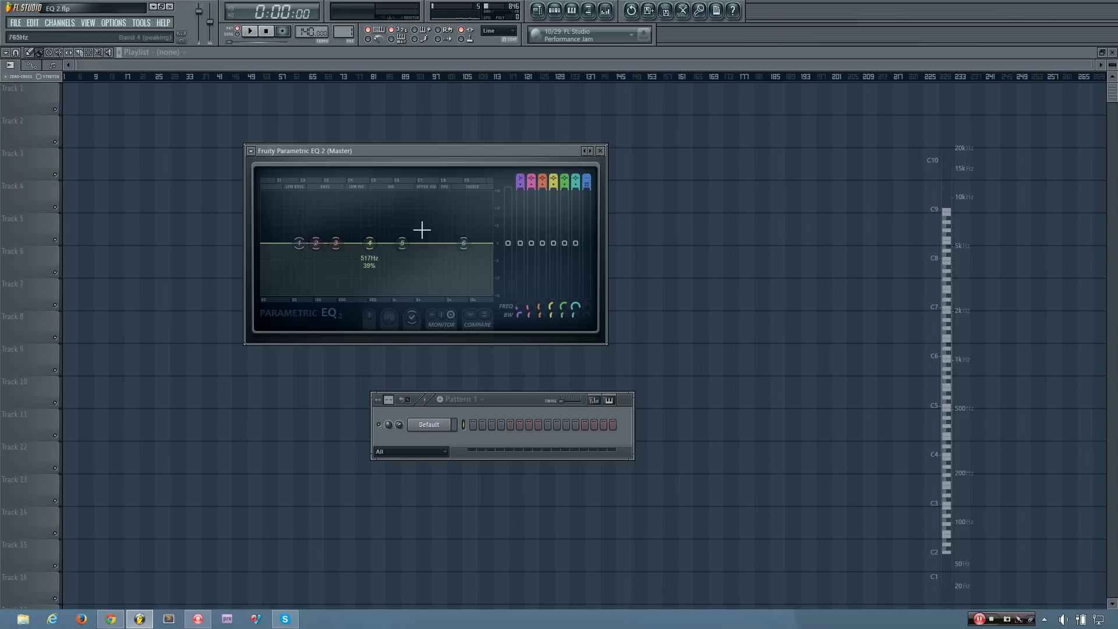